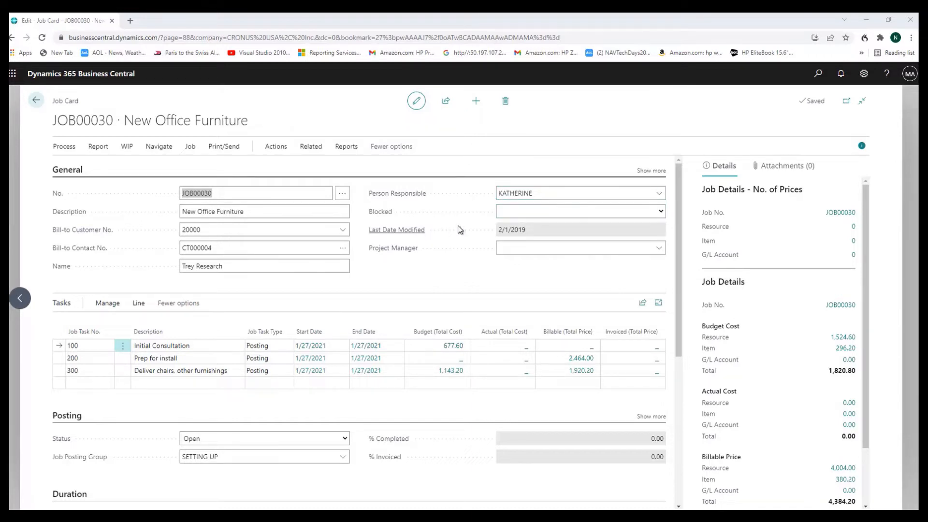
Step: Review the New Office Furniture job card's general, posting and duration details, expanding Foreign Trade and continuing to WIP and Recognition
{"action": "left_click", "coordinate": [587, 249]}
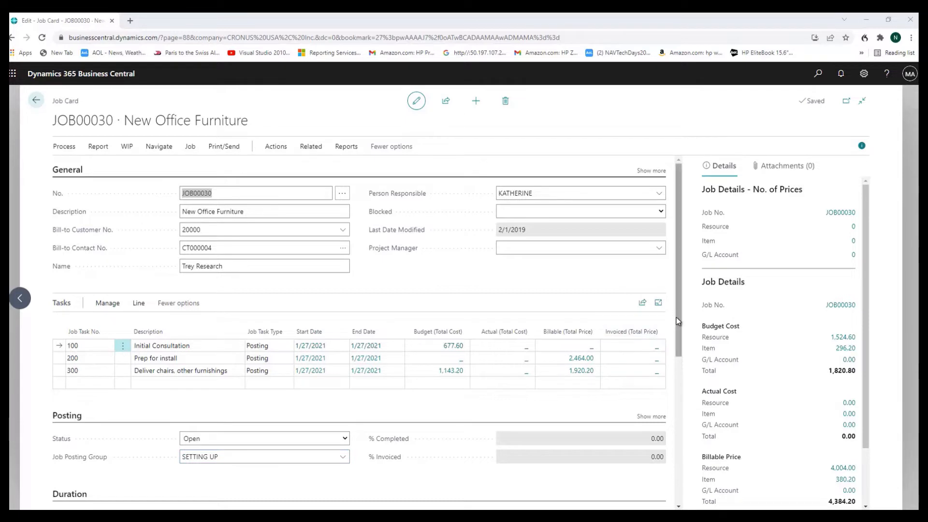
{"action": "left_click_drag", "start_coordinate": [677, 317], "coordinate": [671, 431]}
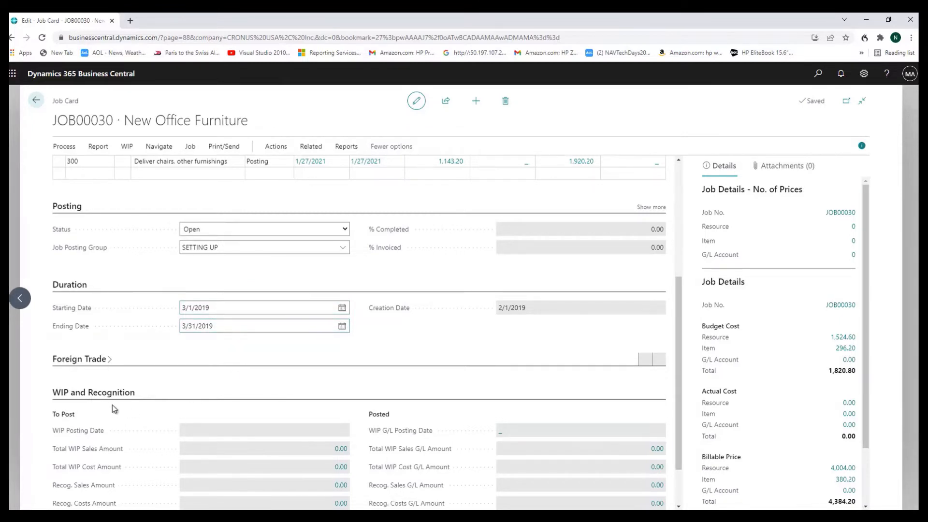
{"action": "left_click", "coordinate": [97, 360]}
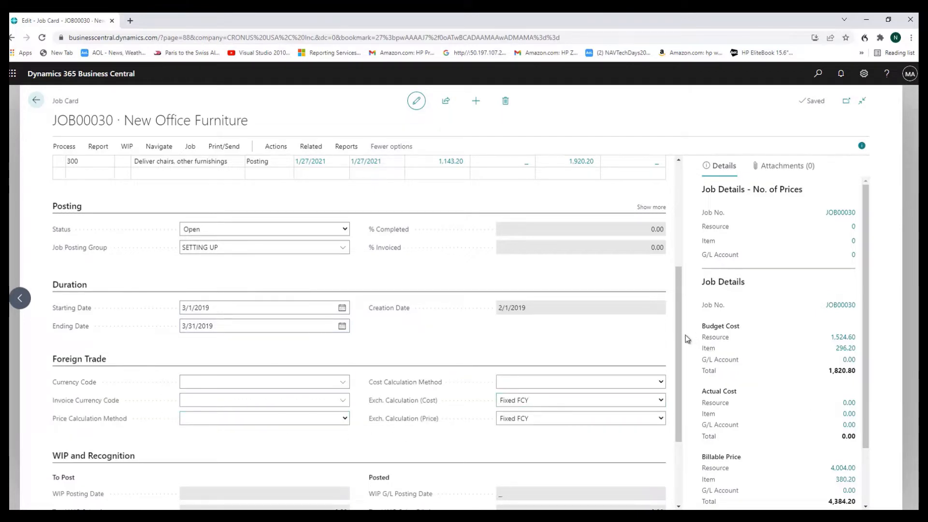
{"action": "left_click_drag", "start_coordinate": [678, 329], "coordinate": [675, 413]}
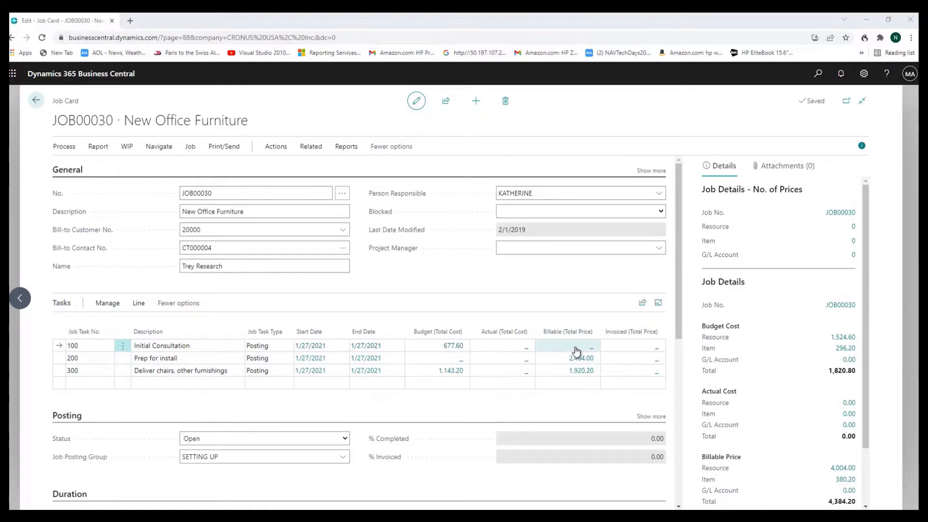
Step: Examine the line type options on the Initial Consultation task's job planning line, leaving it unchanged, and return to the job card
{"action": "left_click", "coordinate": [139, 306]}
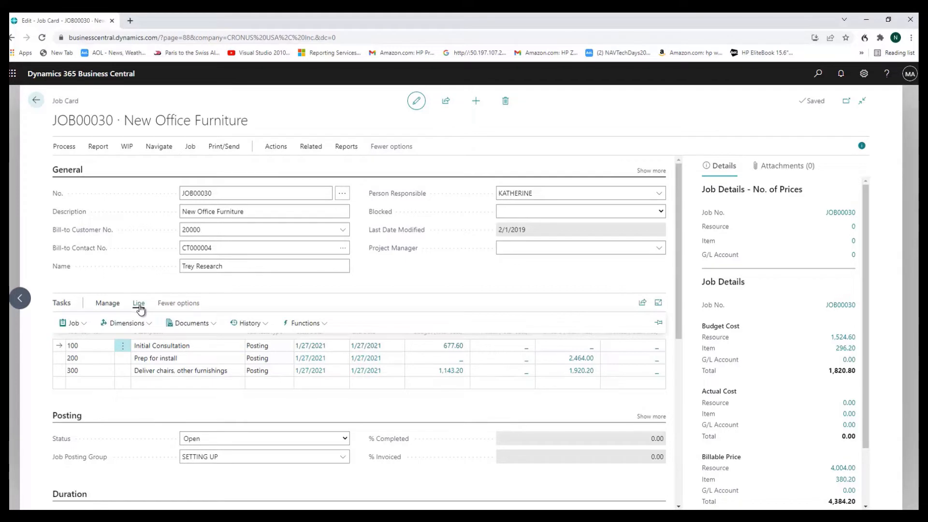
{"action": "left_click", "coordinate": [83, 325]}
{"action": "left_click", "coordinate": [81, 337]}
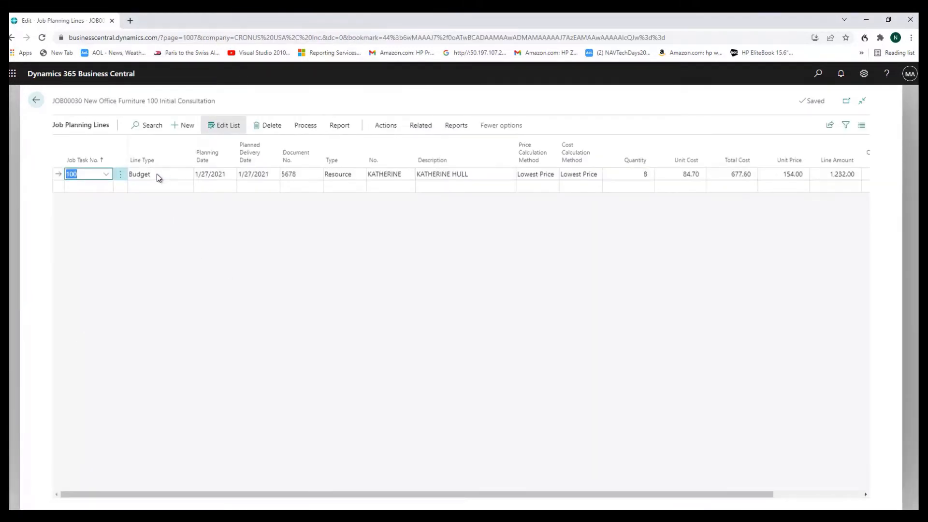
{"action": "left_click", "coordinate": [185, 176]}
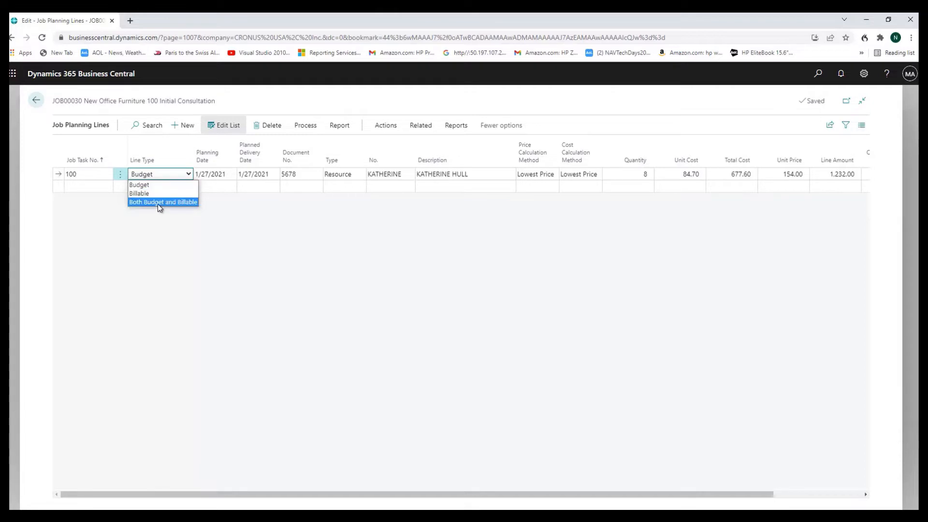
{"action": "left_click", "coordinate": [163, 174]}
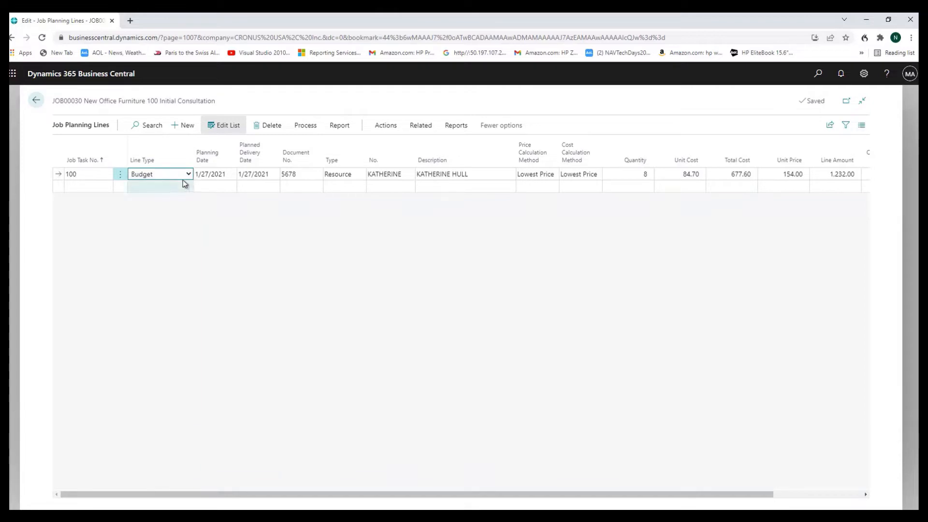
{"action": "left_click", "coordinate": [36, 100]}
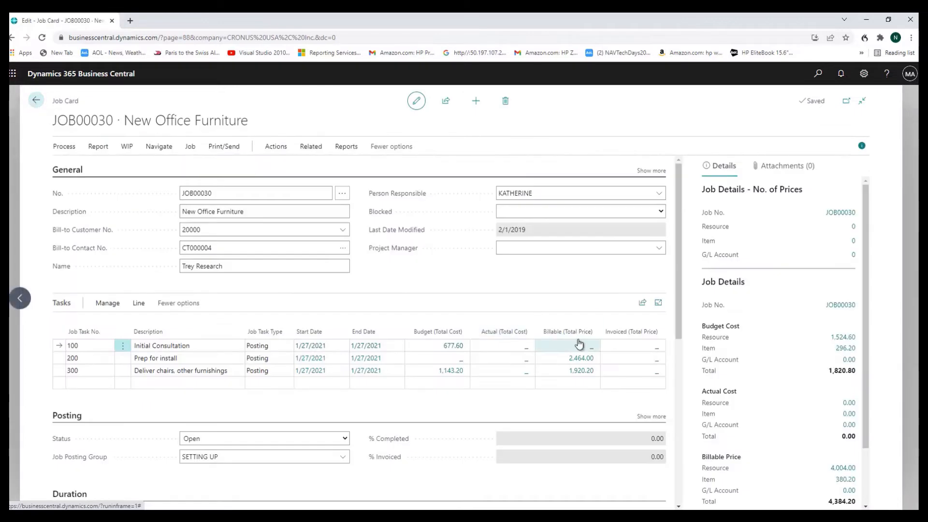
Step: Review the job planning lines of task 300, Deliver chairs, other furnishings, widening the Line Type column to read it in full
{"action": "left_click", "coordinate": [60, 370]}
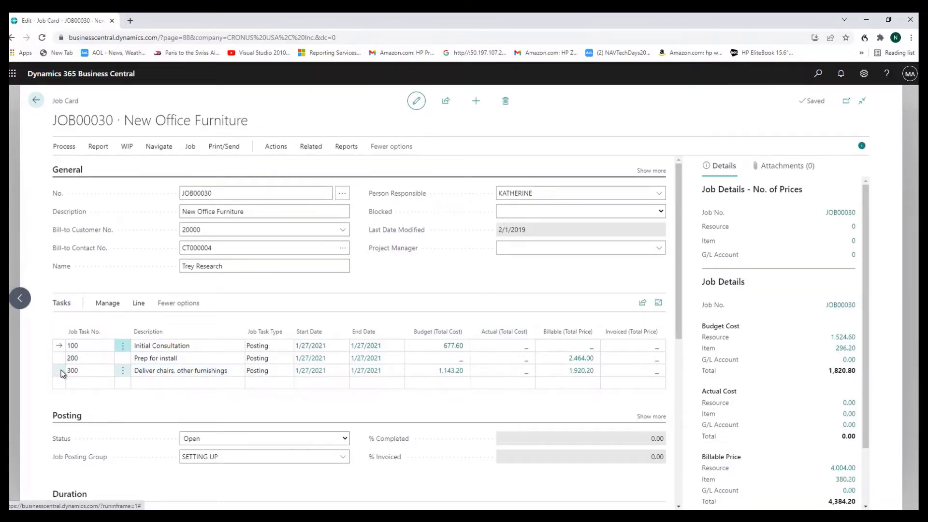
{"action": "left_click", "coordinate": [138, 303]}
{"action": "left_click", "coordinate": [83, 324]}
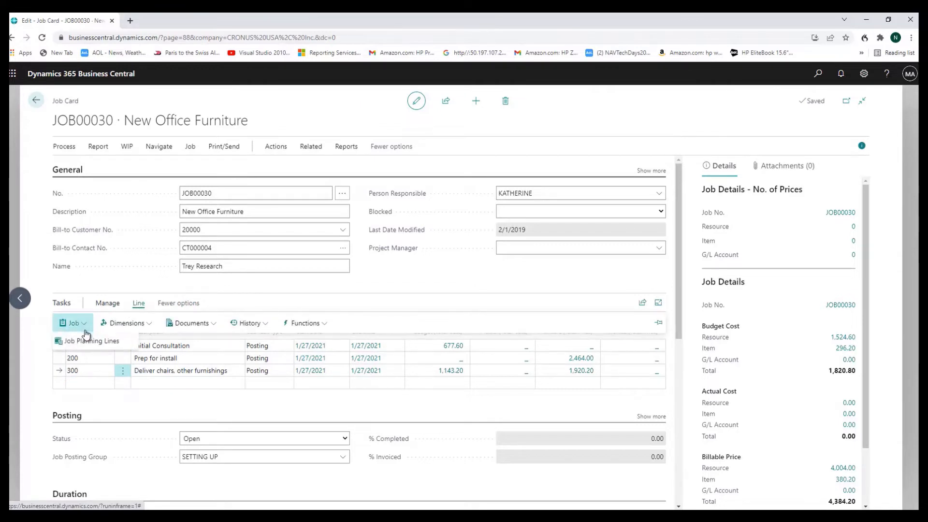
{"action": "left_click", "coordinate": [79, 336]}
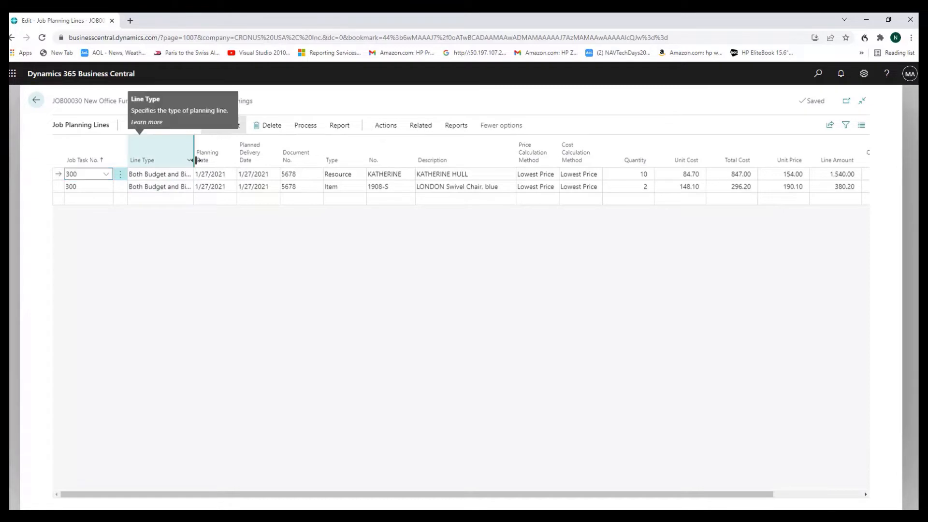
{"action": "left_click_drag", "start_coordinate": [194, 161], "coordinate": [222, 161]}
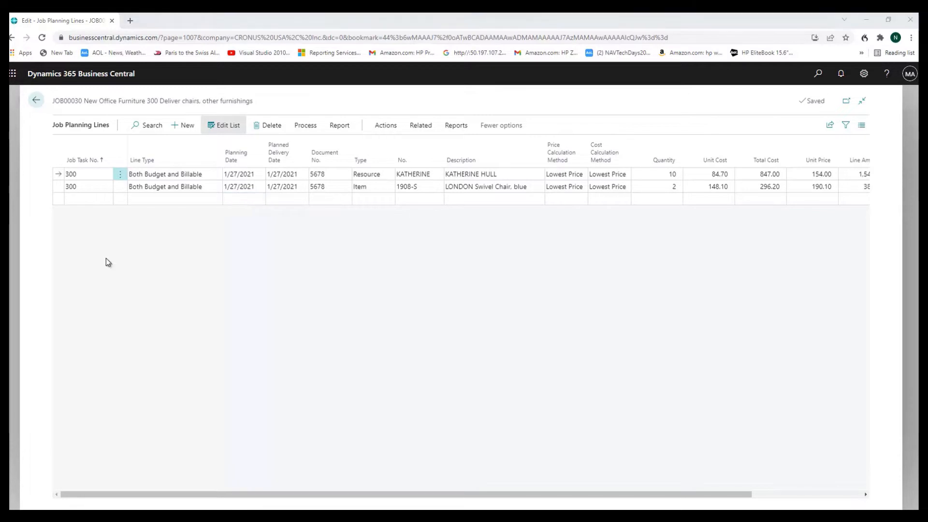
{"action": "left_click", "coordinate": [32, 103]}
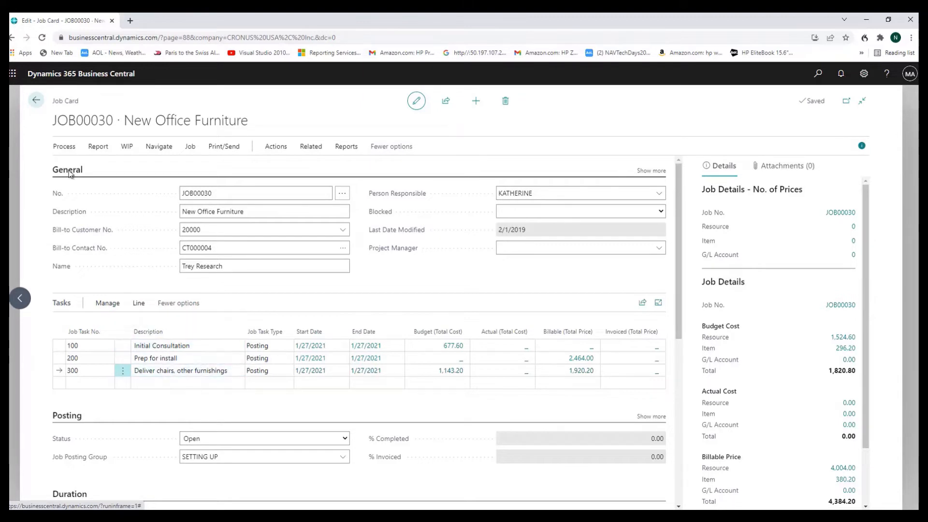
Step: Open the Reception area remodel job from the job list and examine its task phases, budget costs and billable prices
{"action": "left_click", "coordinate": [37, 101]}
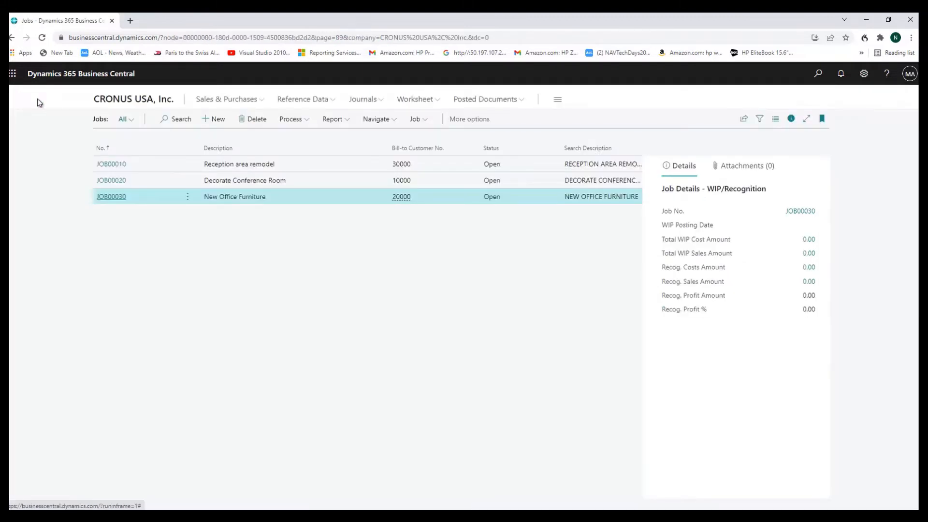
{"action": "left_click", "coordinate": [115, 166]}
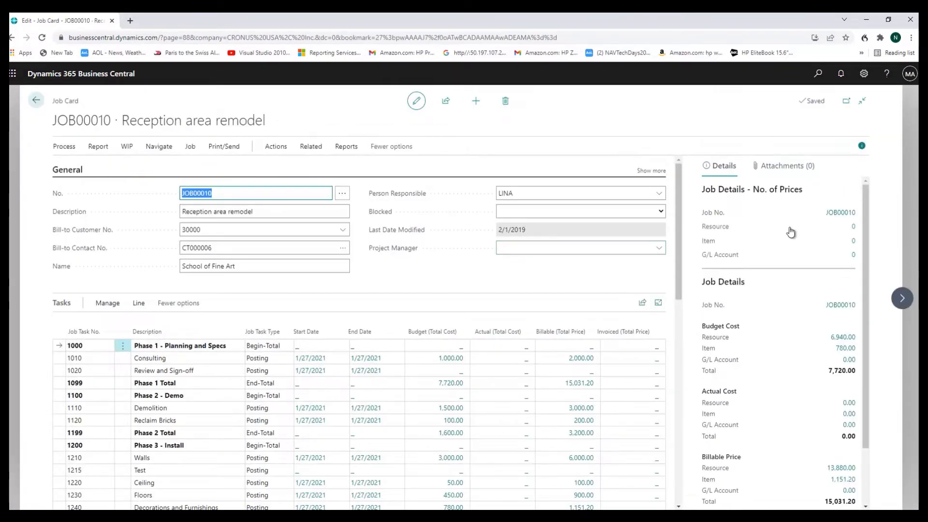
{"action": "left_click_drag", "start_coordinate": [678, 183], "coordinate": [677, 219]}
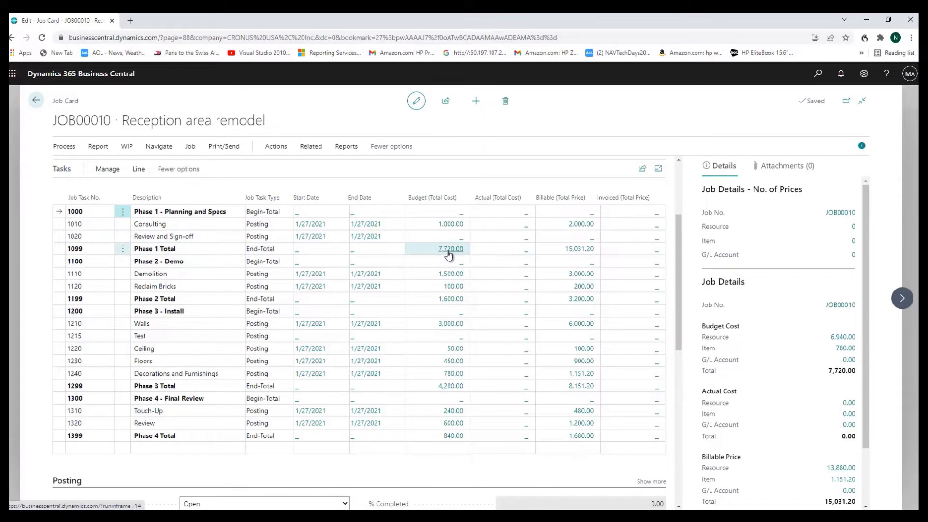
{"action": "scroll", "coordinate": [449, 253], "scroll_direction": "up", "scroll_amount": 1}
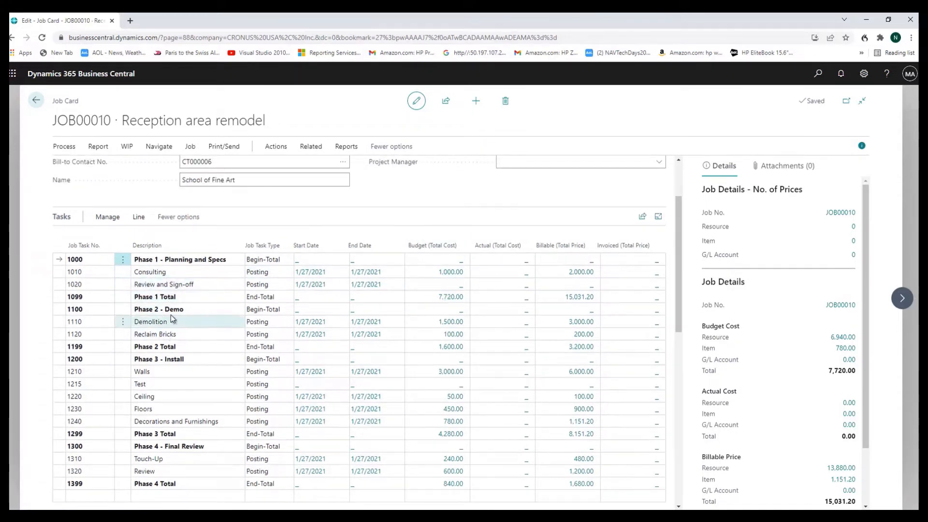
{"action": "scroll", "coordinate": [179, 310], "scroll_direction": "down", "scroll_amount": 2}
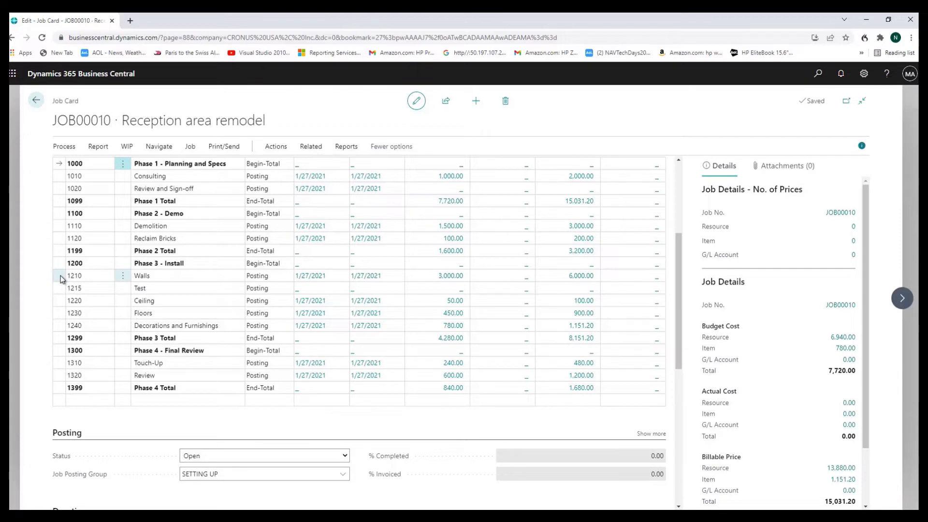
{"action": "scroll", "coordinate": [843, 463], "scroll_direction": "down", "scroll_amount": 2}
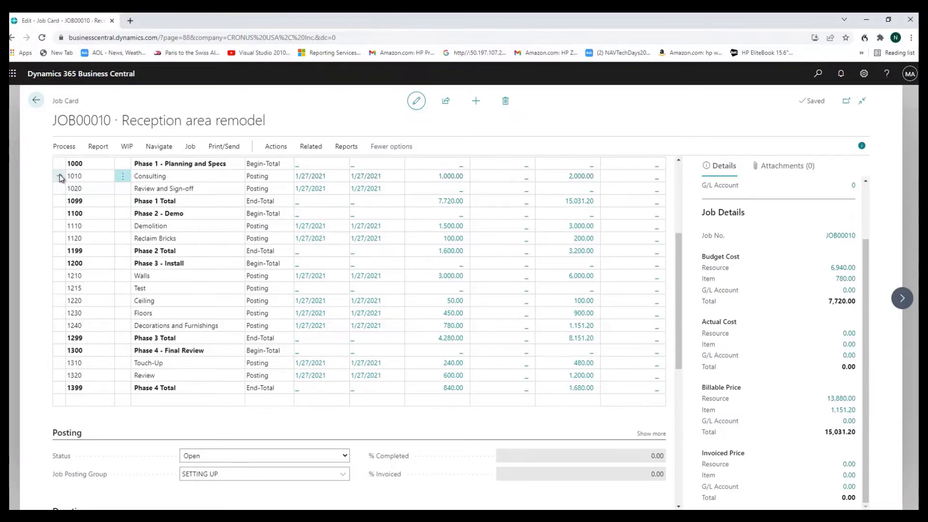
Step: Examine the Reception area remodel job's planning lines, including costs, prices and line amounts, and return to its job card
{"action": "left_click", "coordinate": [310, 146]}
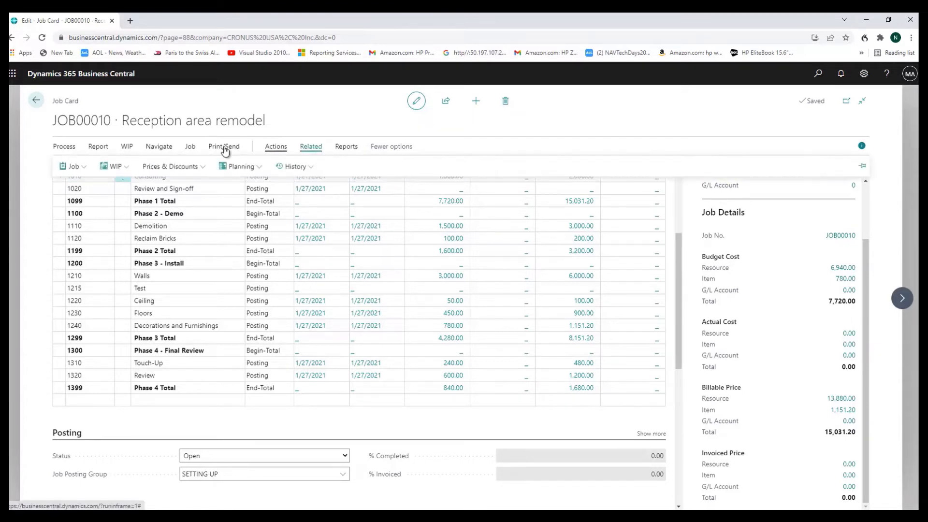
{"action": "left_click", "coordinate": [73, 167]}
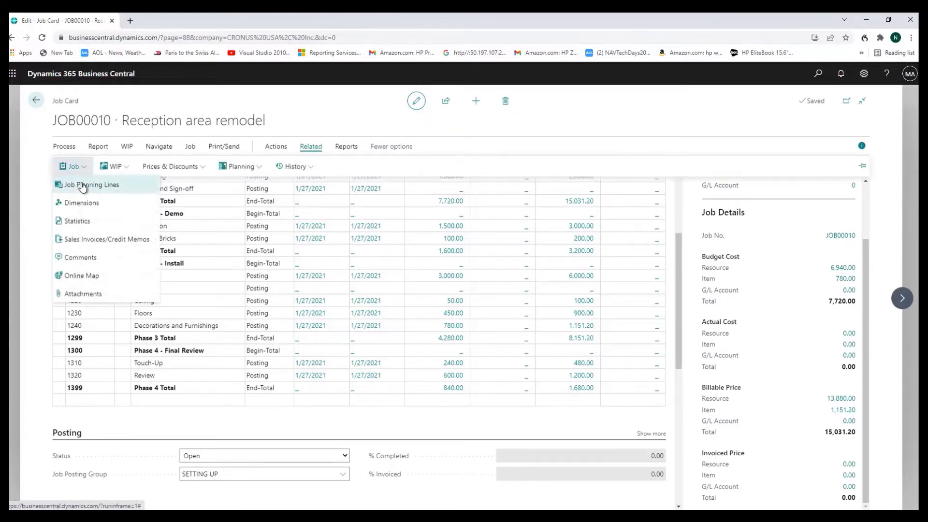
{"action": "left_click", "coordinate": [82, 186]}
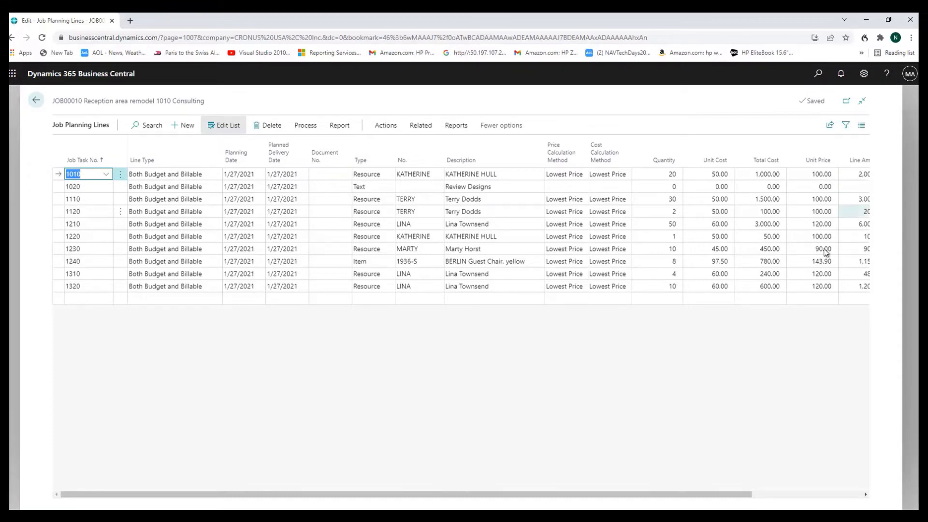
{"action": "left_click_drag", "start_coordinate": [694, 494], "coordinate": [782, 486]}
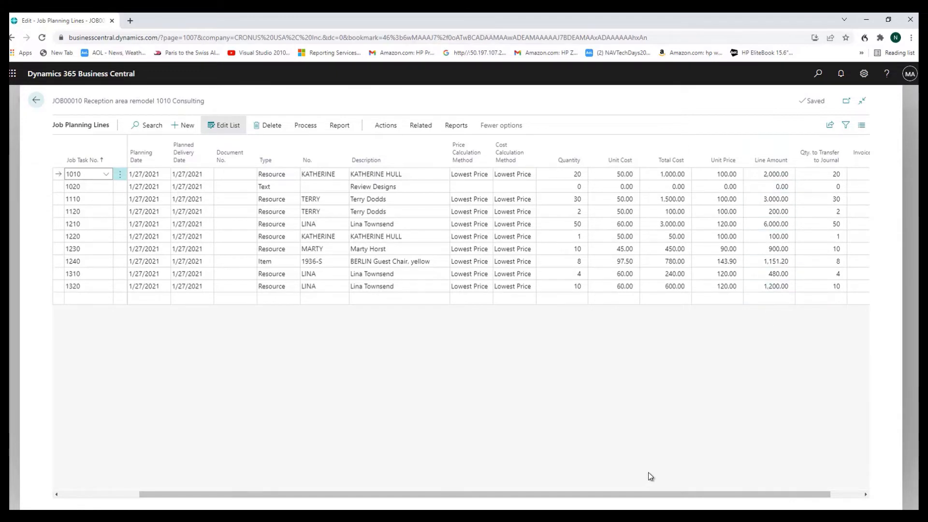
{"action": "left_click_drag", "start_coordinate": [658, 494], "coordinate": [522, 500]}
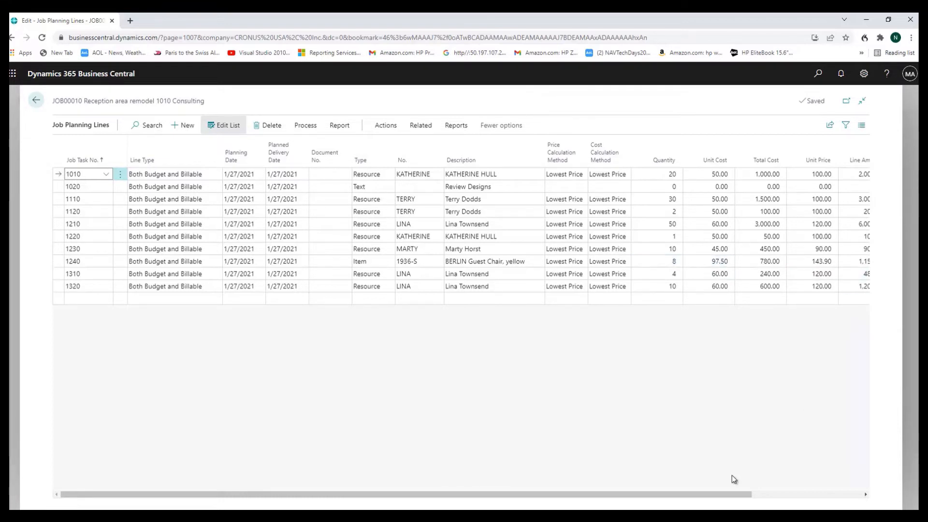
{"action": "left_click_drag", "start_coordinate": [720, 493], "coordinate": [786, 494]}
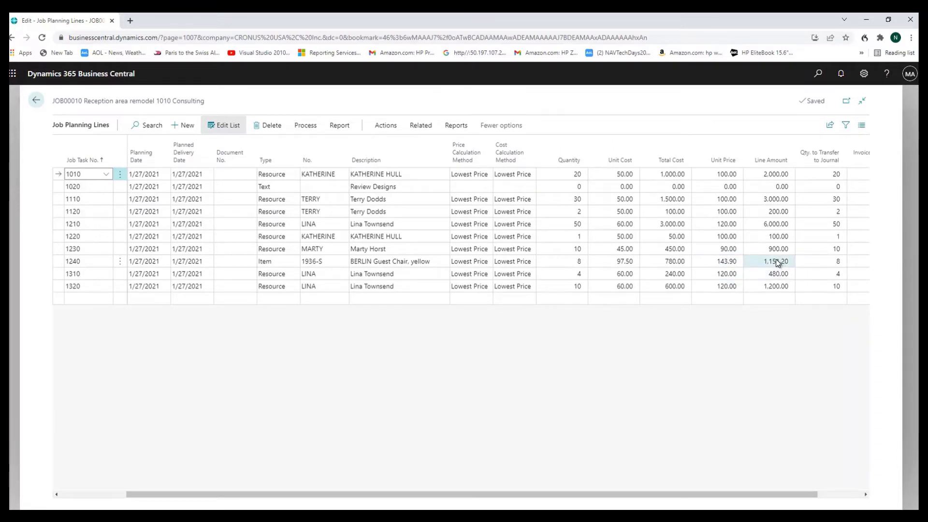
{"action": "left_click_drag", "start_coordinate": [736, 497], "coordinate": [547, 490]}
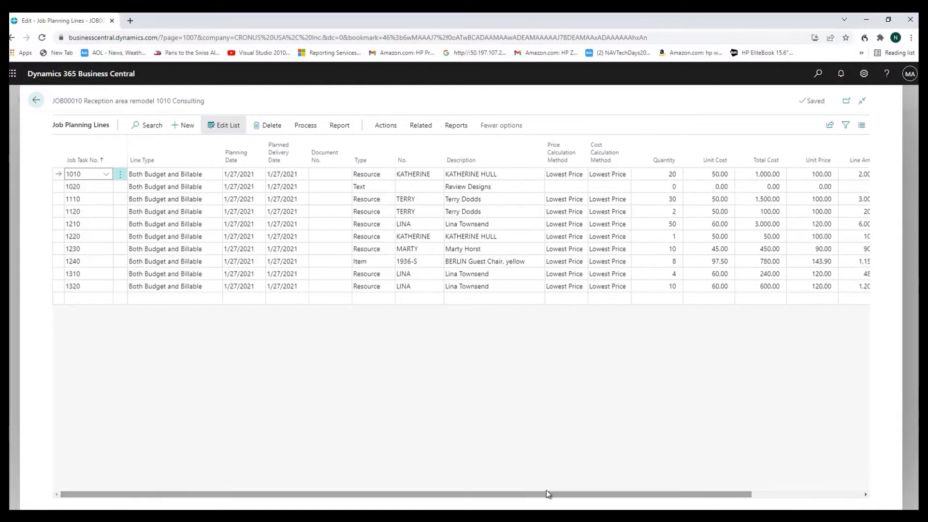
{"action": "left_click", "coordinate": [36, 100]}
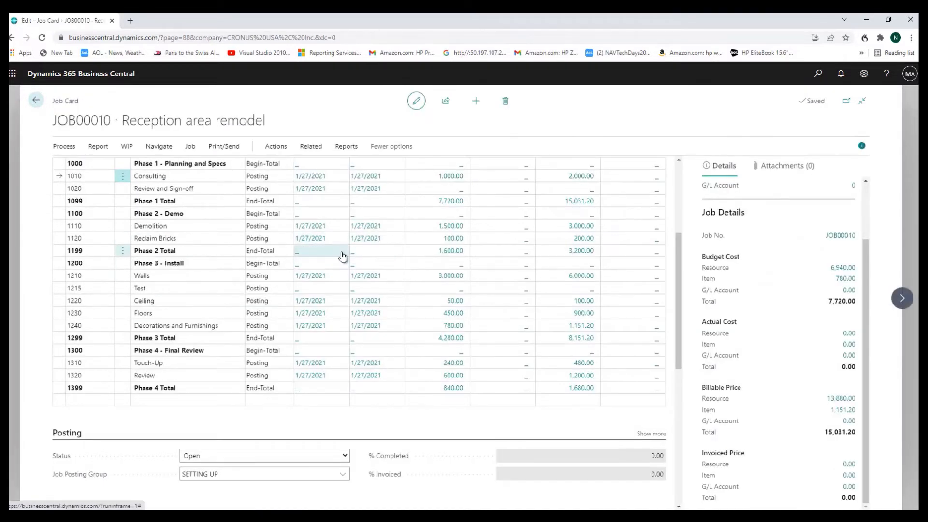
{"action": "scroll", "coordinate": [342, 257], "scroll_direction": "up", "scroll_amount": 4}
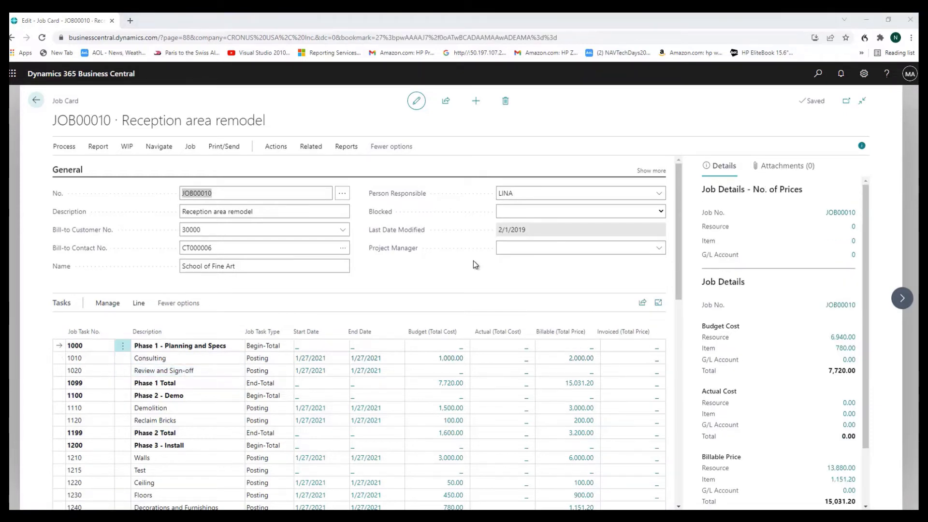
Step: Leave the job and open the Fabrikam, Inc. purchase order dated 4/8/2021 from the purchase orders list
{"action": "left_click", "coordinate": [37, 103]}
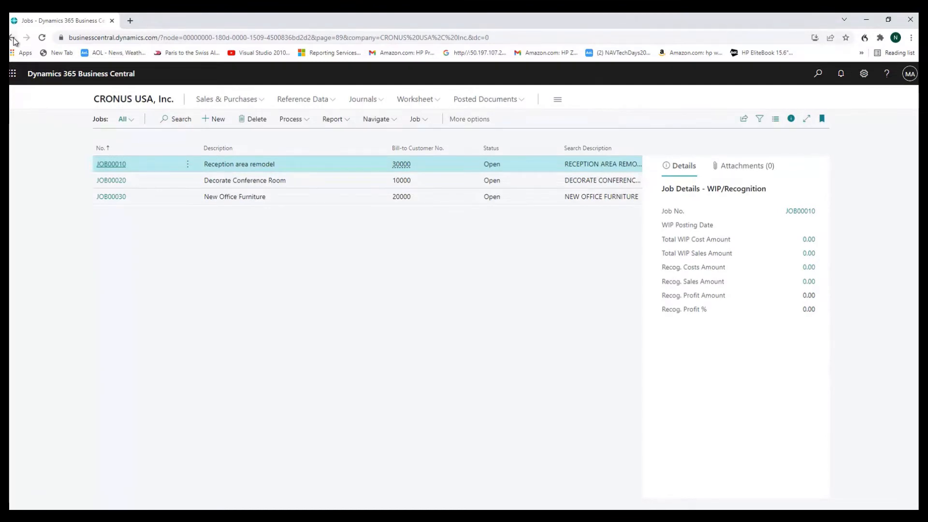
{"action": "left_click", "coordinate": [12, 37]}
{"action": "left_click", "coordinate": [234, 99]}
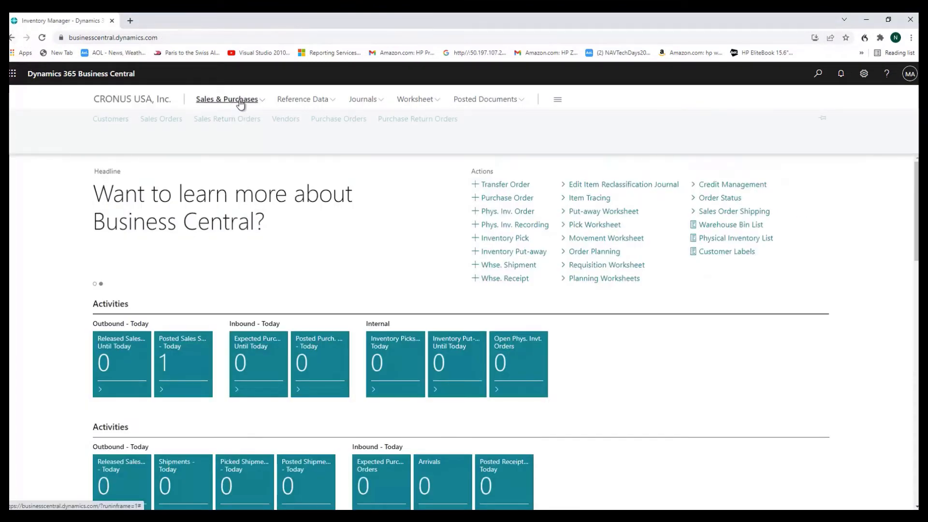
{"action": "left_click", "coordinate": [338, 119]}
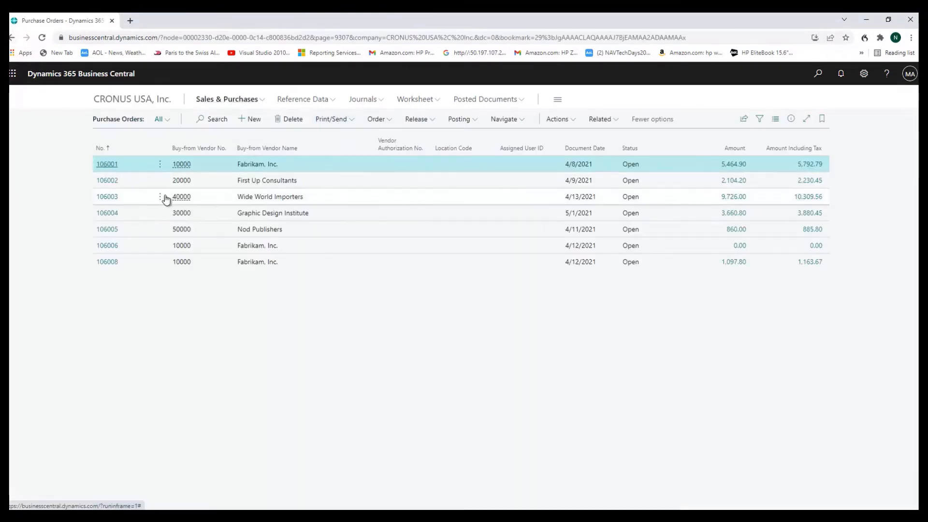
{"action": "left_click", "coordinate": [108, 167]}
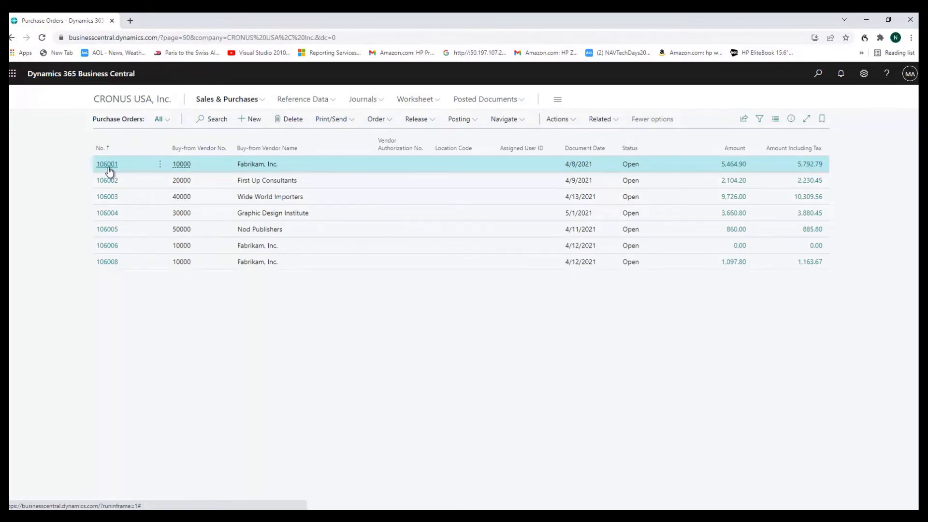
{"action": "scroll", "coordinate": [612, 435], "scroll_direction": "down", "scroll_amount": 4}
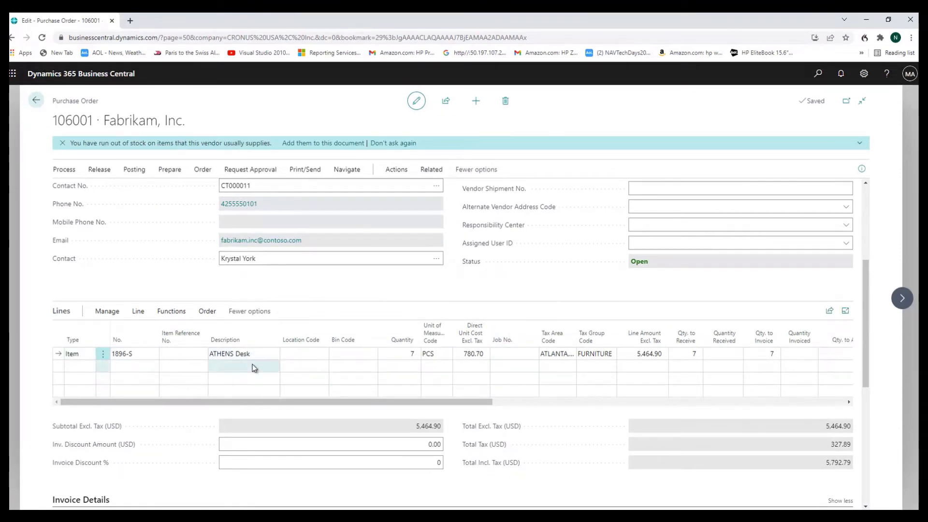
Step: Link the purchase order's ATHENS Desk line to job JOB00010, Reception area remodel
{"action": "left_click", "coordinate": [513, 353]}
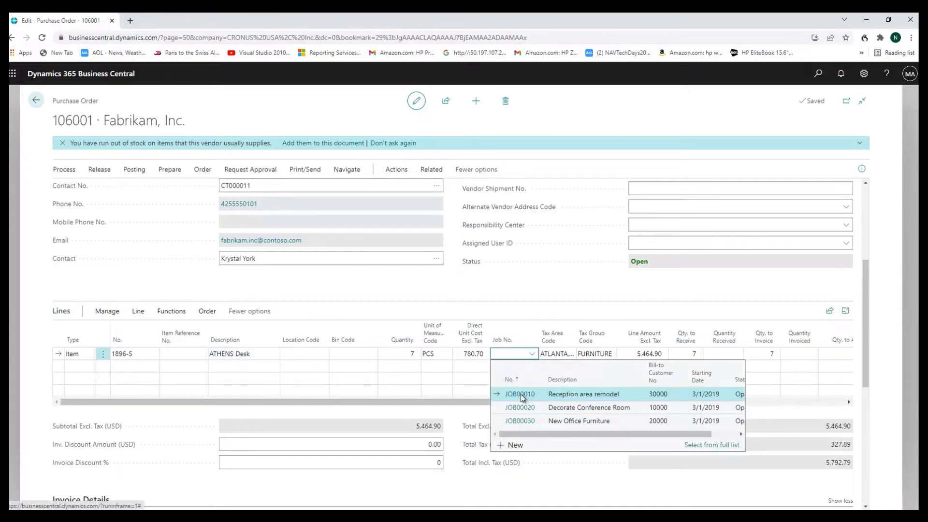
{"action": "left_click", "coordinate": [521, 394]}
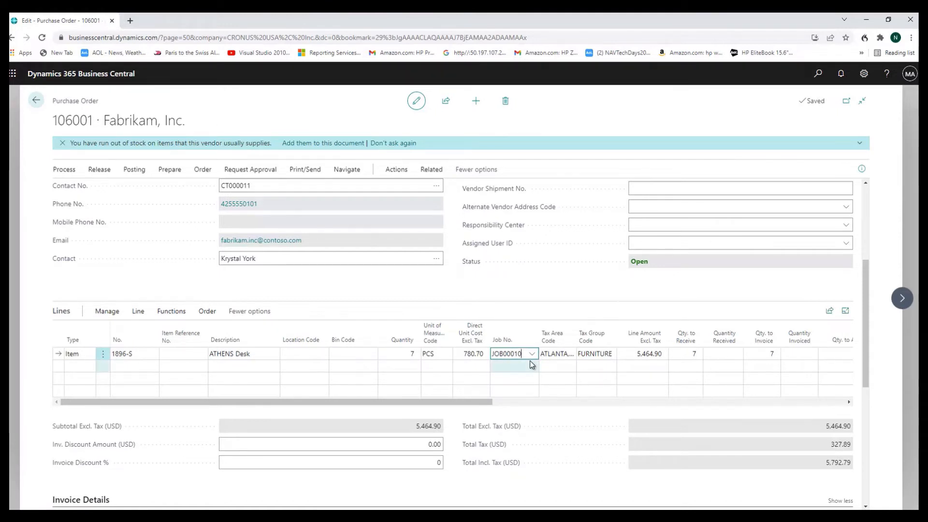
{"action": "left_click", "coordinate": [563, 353]}
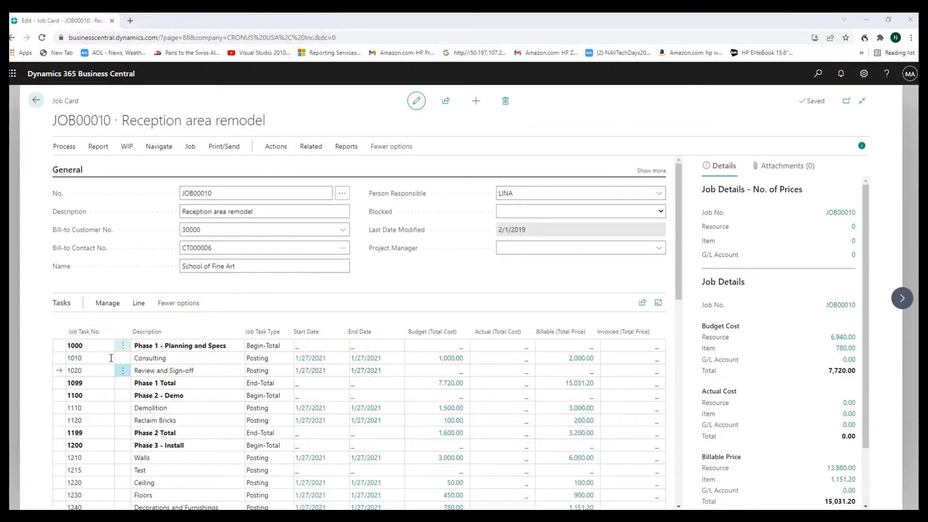
Step: Insert a posting task numbered 1015 and described as Test before Review and Sign-off on the Reception area remodel job
{"action": "left_click", "coordinate": [108, 303]}
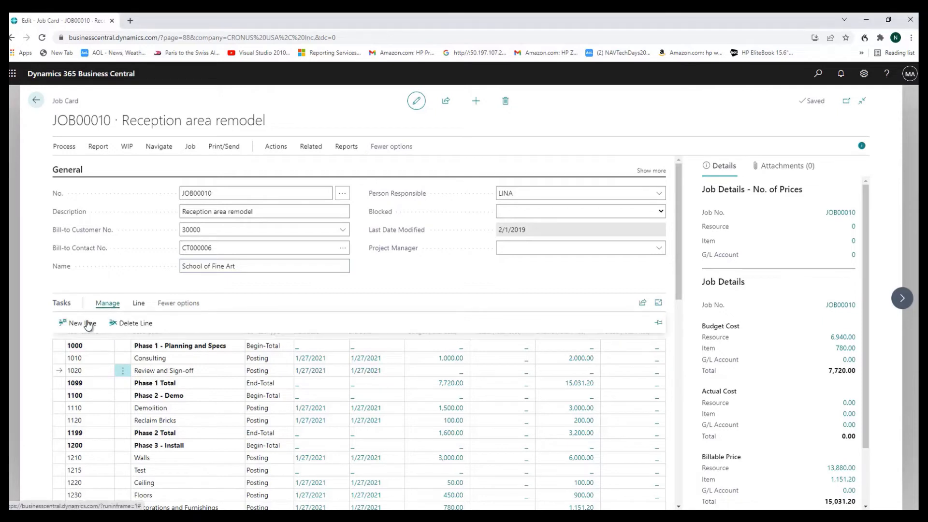
{"action": "left_click", "coordinate": [88, 324]}
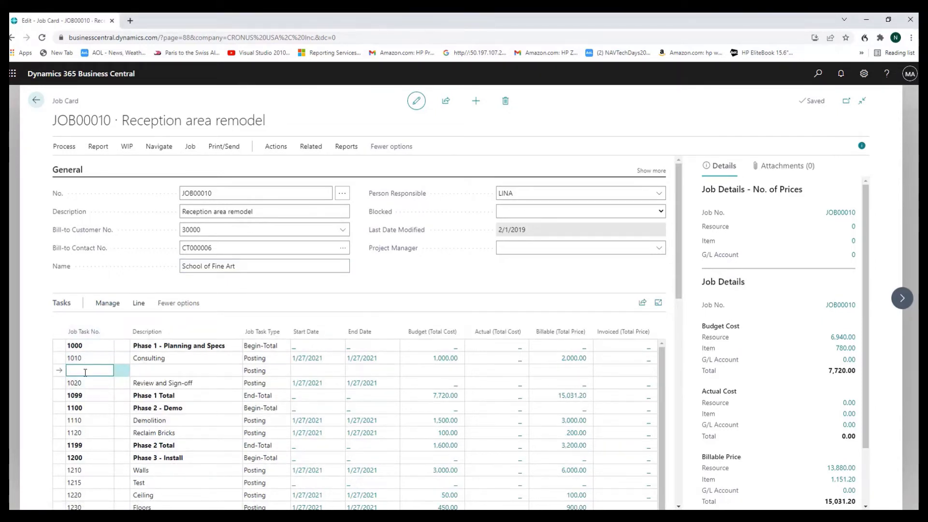
{"action": "type", "text": "101"}
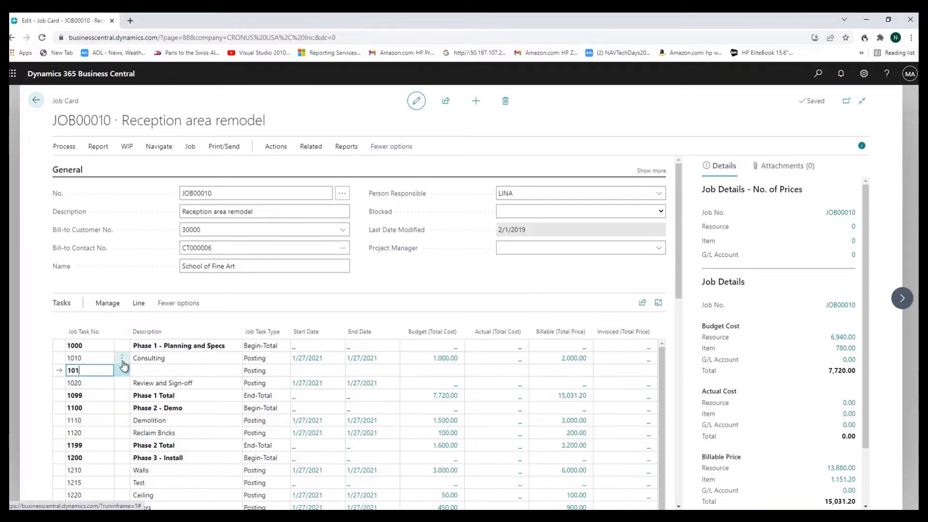
{"action": "type", "text": "5"}
{"action": "key", "text": "Tab"}
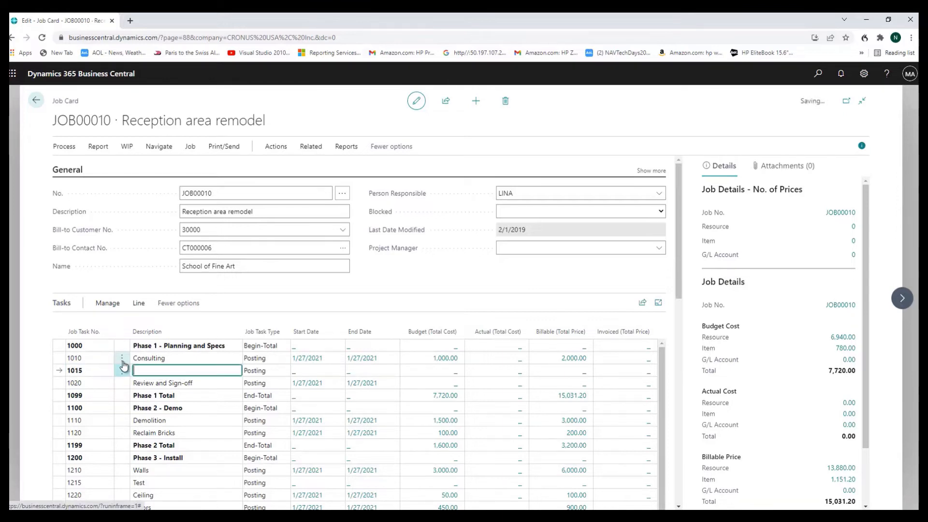
{"action": "type", "text": "Test"}
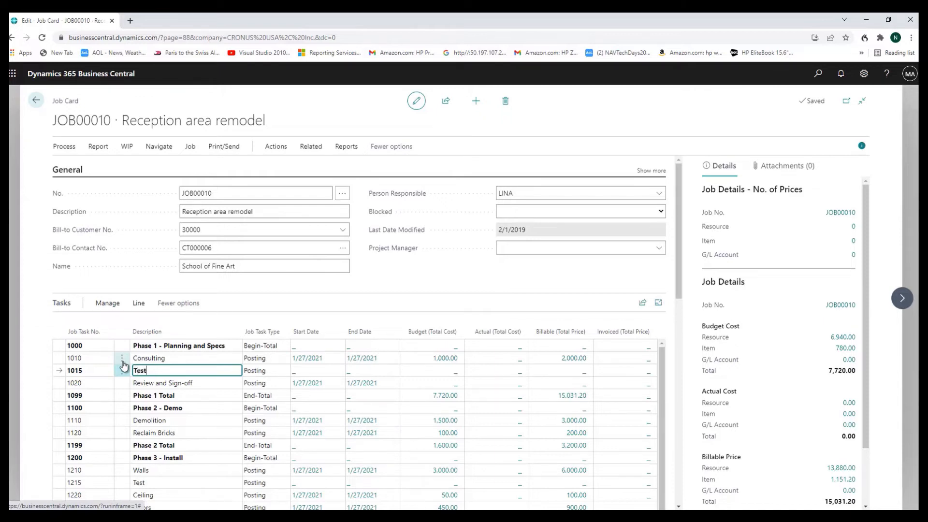
{"action": "key", "text": "Tab"}
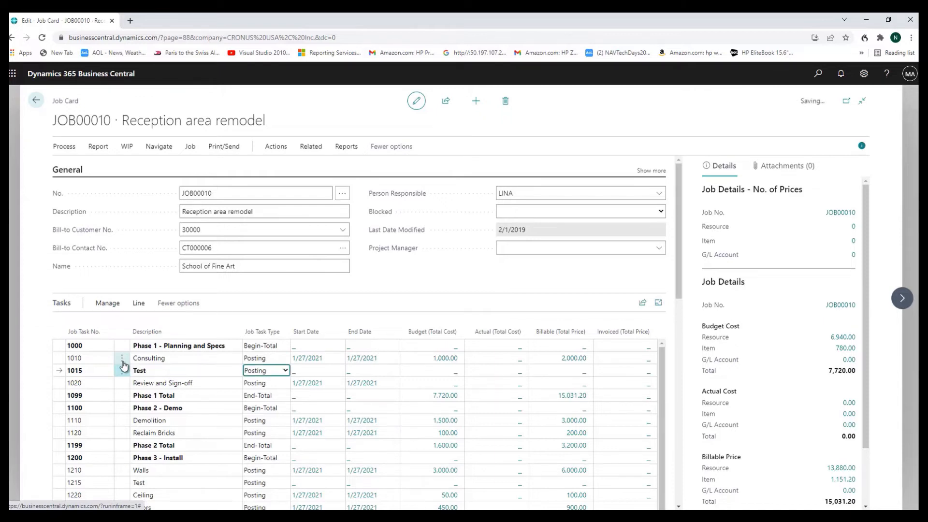
Step: Add a planning line to task 1015 with line type Both Budget and Billable, the first listed resource and quantity 2
{"action": "left_click", "coordinate": [340, 373]}
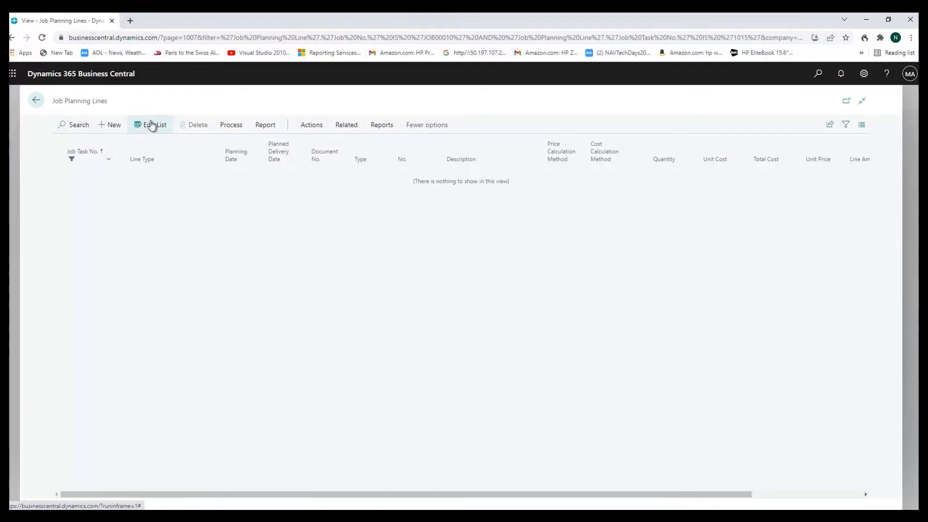
{"action": "left_click", "coordinate": [115, 126]}
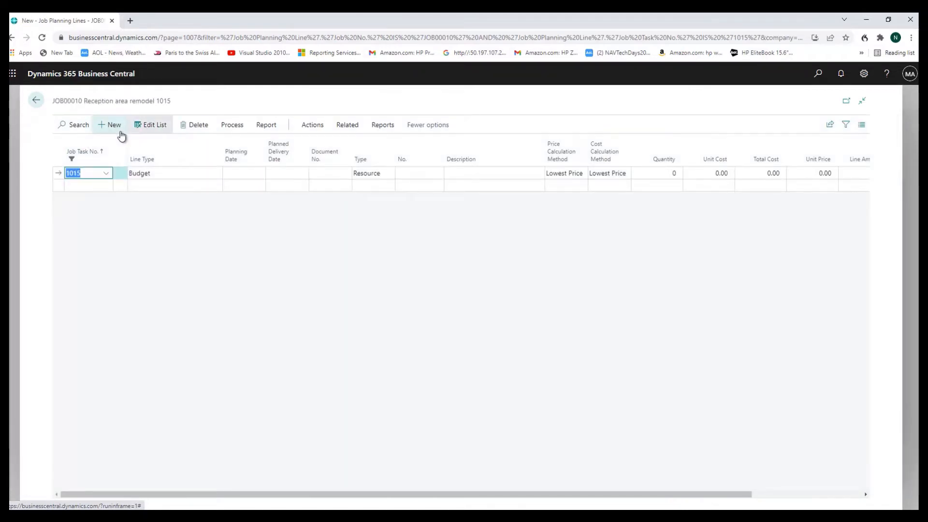
{"action": "left_click", "coordinate": [182, 173]}
{"action": "left_click", "coordinate": [176, 201]}
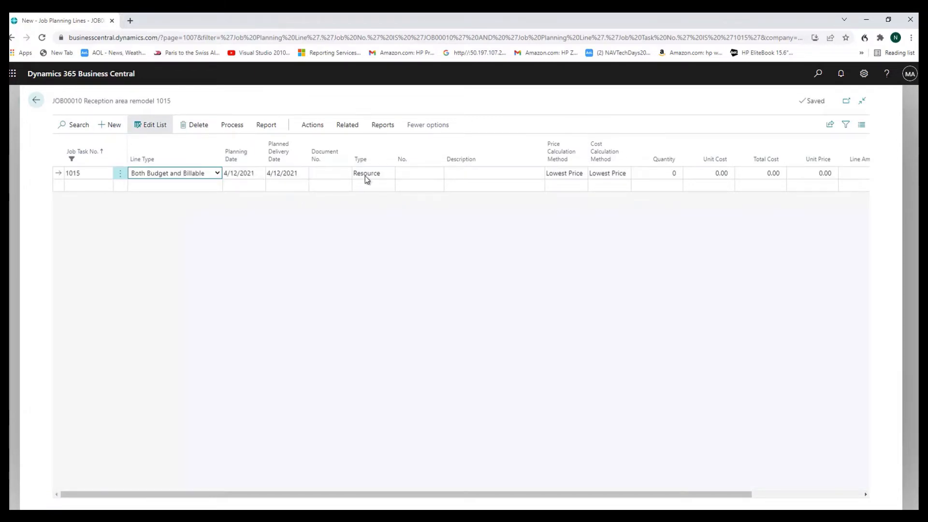
{"action": "left_click", "coordinate": [408, 173]}
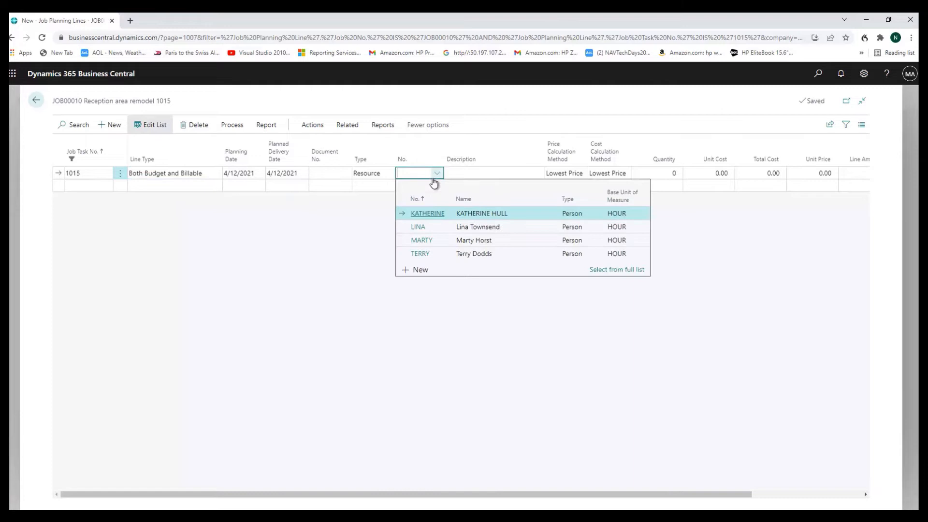
{"action": "left_click", "coordinate": [432, 211]}
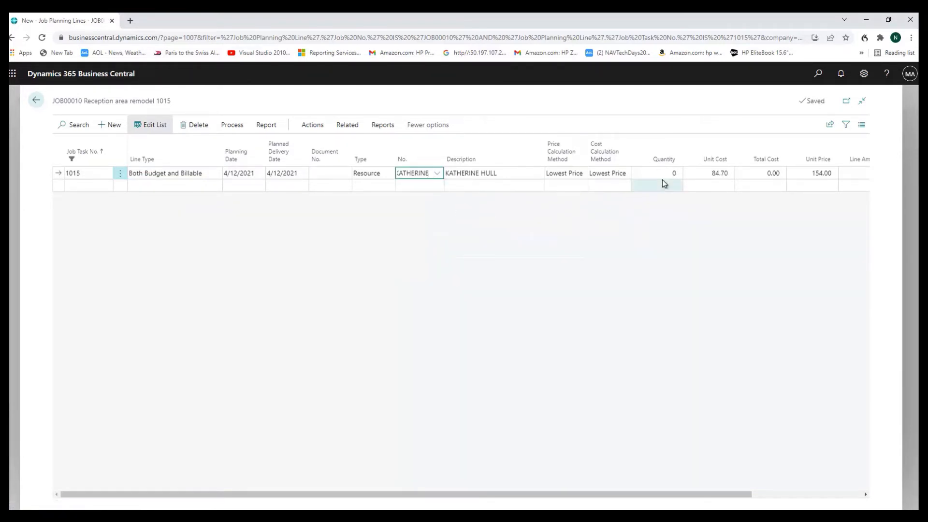
{"action": "left_click", "coordinate": [673, 174]}
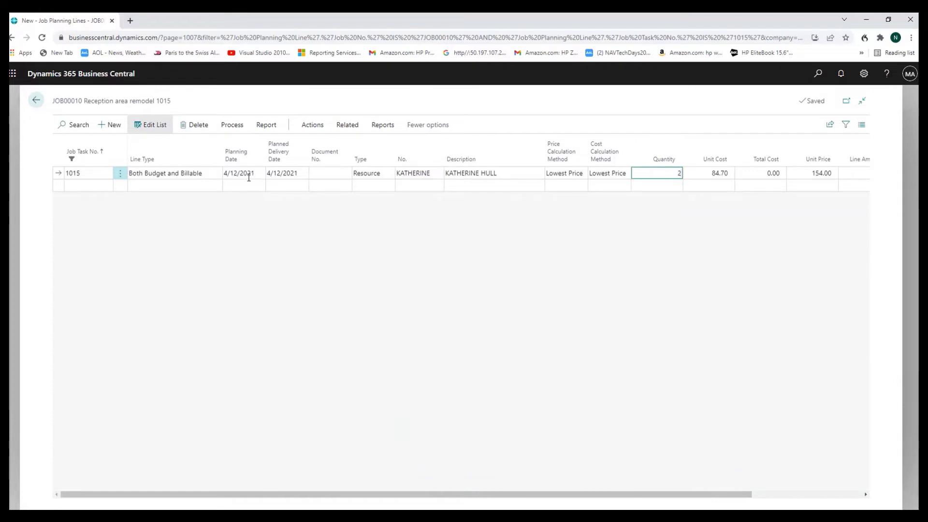
Step: Set the line's planning date to 3/12/2021 and planned delivery date to 3/14/2021, and return to the job card
{"action": "left_click", "coordinate": [226, 173]}
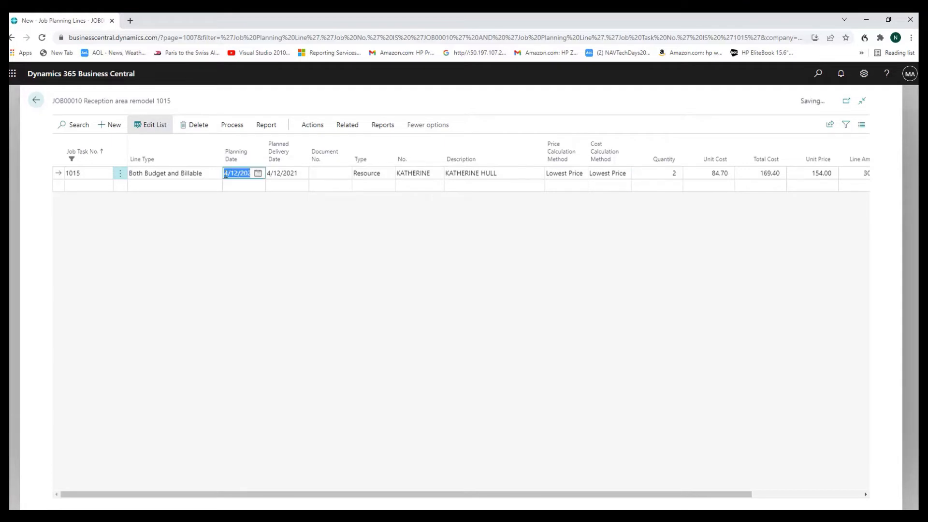
{"action": "left_click", "coordinate": [225, 174]}
{"action": "key", "text": "Delete"}
{"action": "type", "text": "3"}
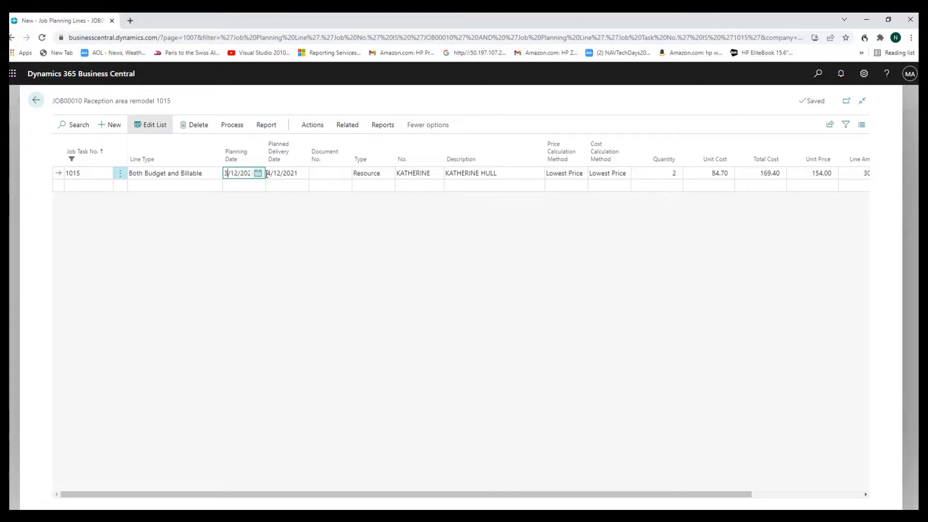
{"action": "key", "text": "Tab"}
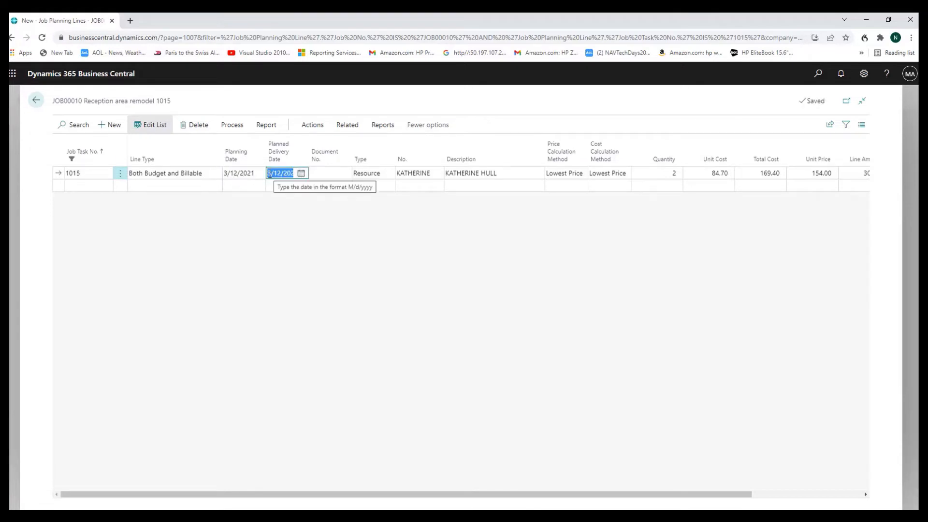
{"action": "left_click", "coordinate": [278, 174]}
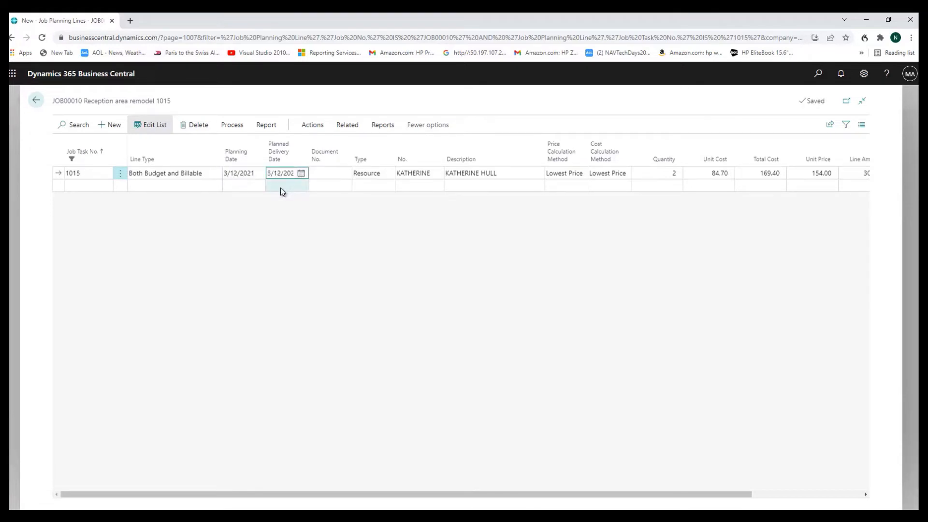
{"action": "type", "text": "4"}
{"action": "key", "text": "Delete"}
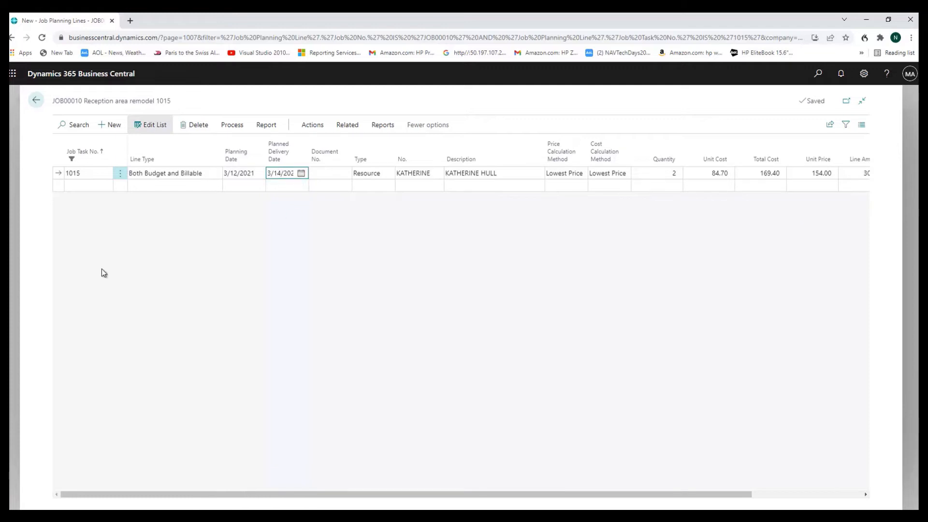
{"action": "left_click", "coordinate": [35, 100]}
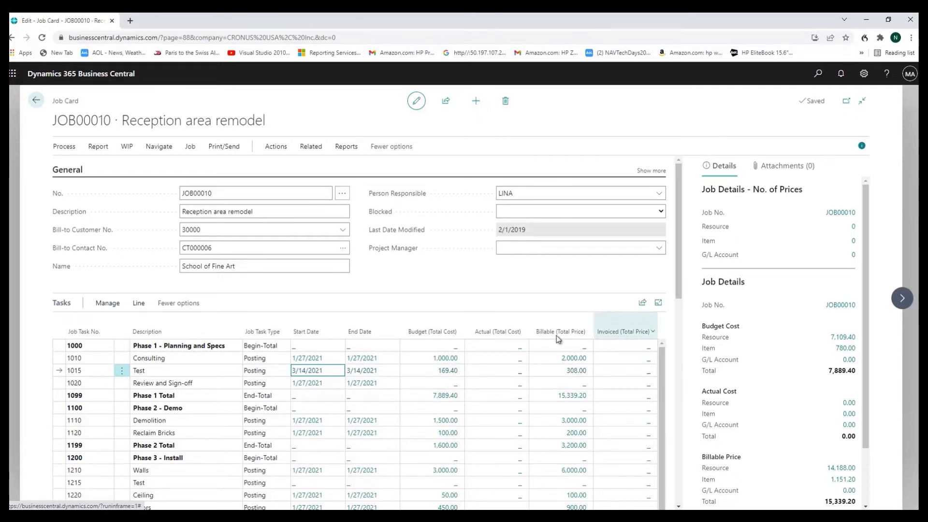
Step: Delete the Test task 1015 from the Reception area remodel job
{"action": "left_click", "coordinate": [123, 370]}
{"action": "left_click", "coordinate": [95, 467]}
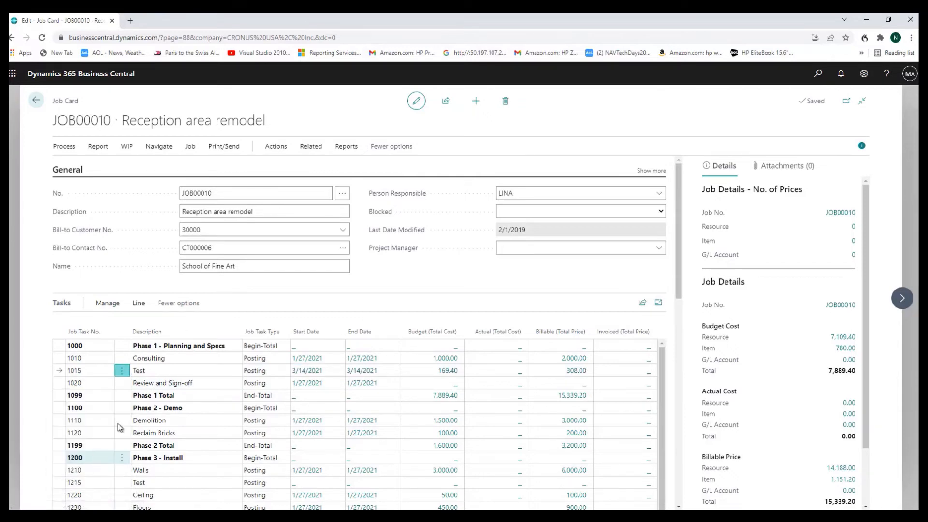
{"action": "left_click", "coordinate": [504, 320]}
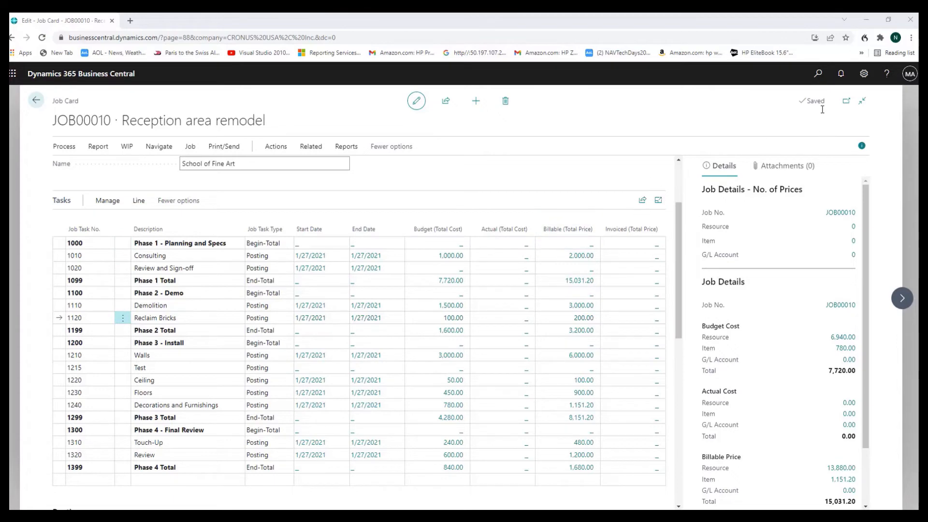
Step: Search for "job jour" and open the Job Journals page
{"action": "left_click", "coordinate": [818, 78]}
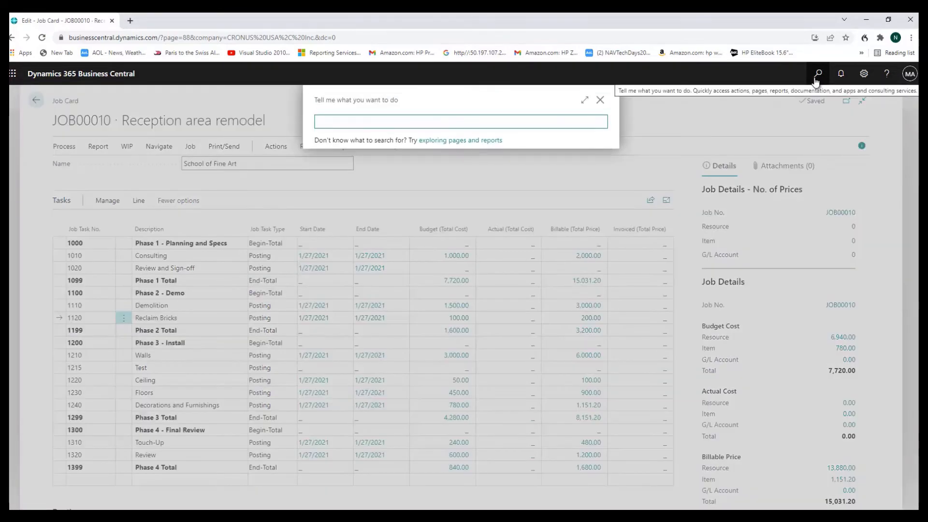
{"action": "type", "text": "job jour"}
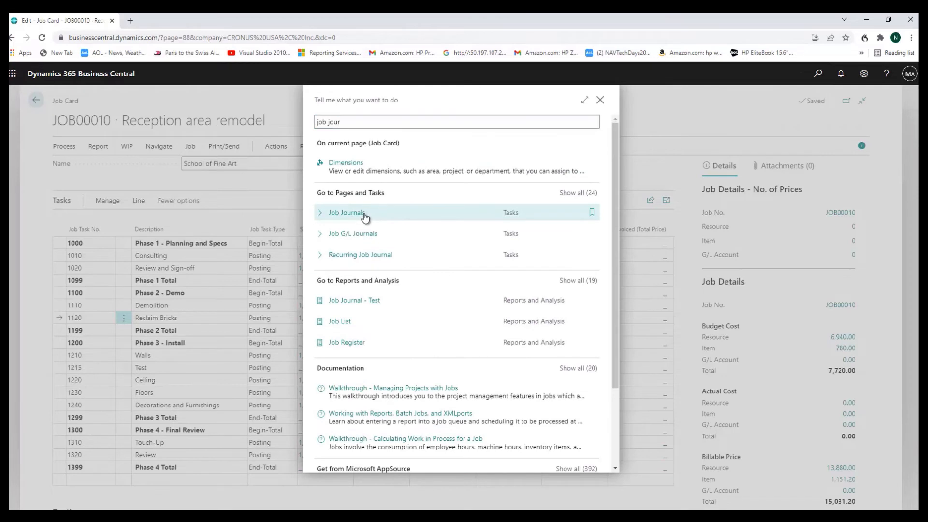
{"action": "left_click", "coordinate": [364, 216]}
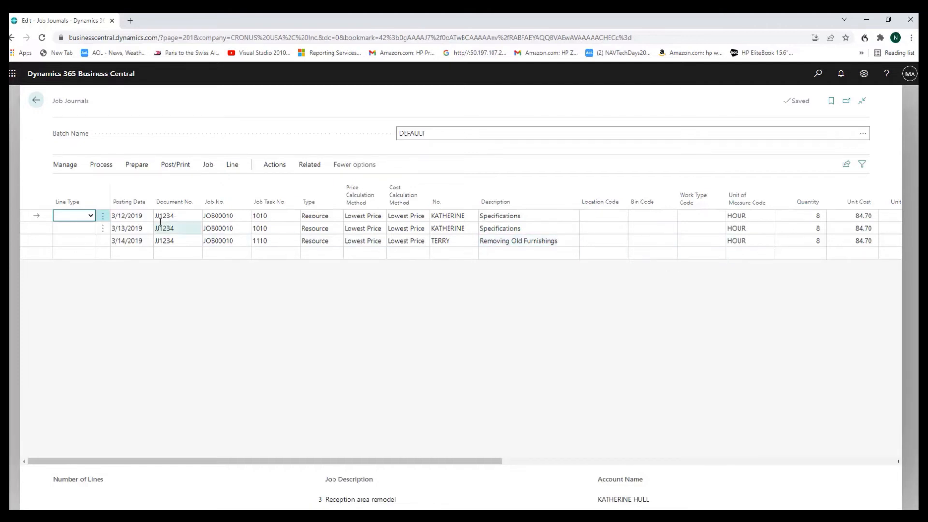
Step: Start a new line in the DEFAULT job journal batch for job JOB00010 and job task 1110
{"action": "left_click", "coordinate": [133, 237]}
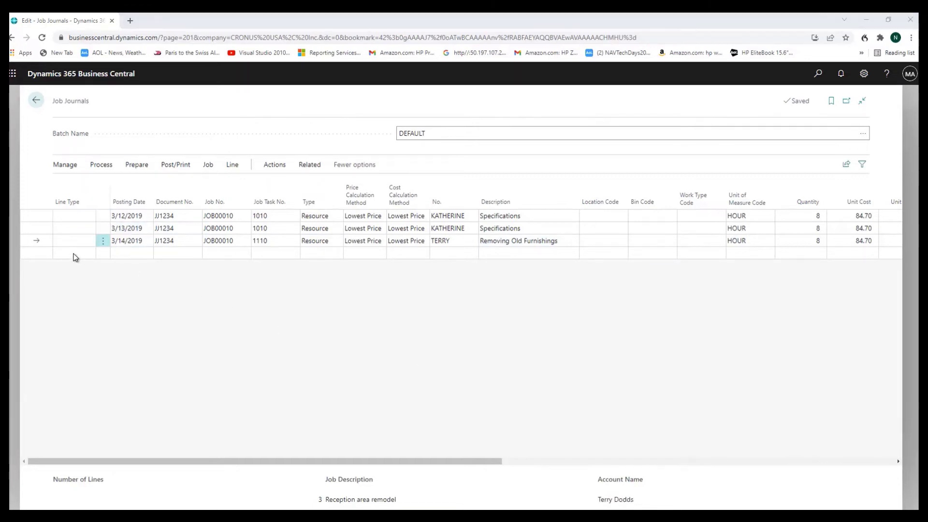
{"action": "left_click", "coordinate": [124, 253]}
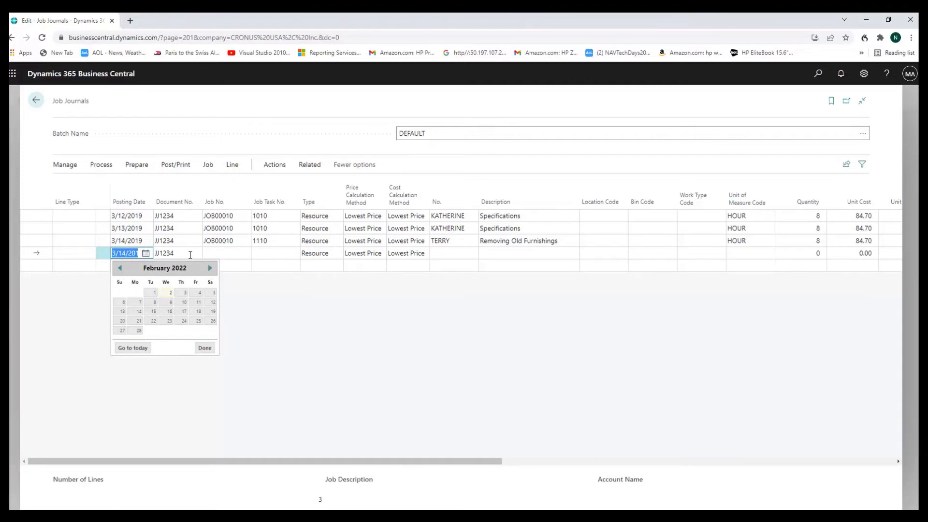
{"action": "left_click", "coordinate": [192, 255]}
{"action": "left_click", "coordinate": [226, 255]}
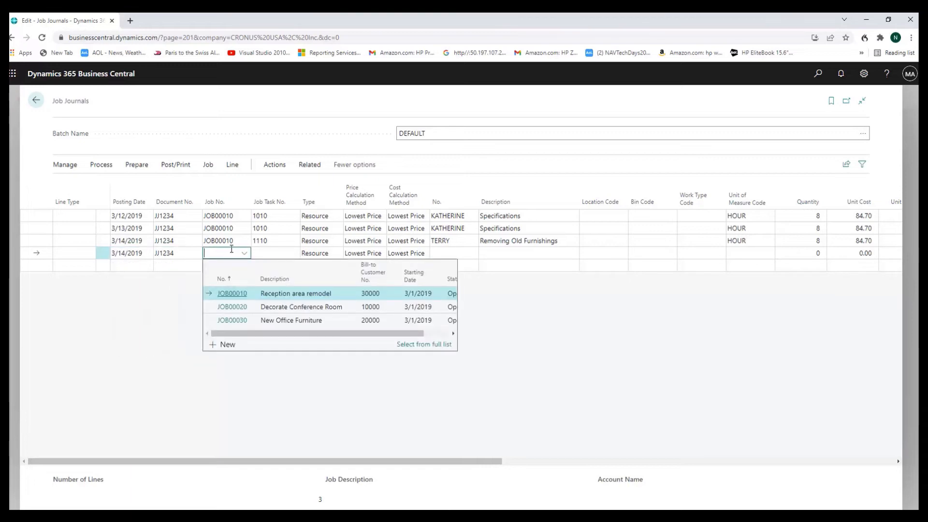
{"action": "left_click", "coordinate": [225, 294]}
{"action": "left_click", "coordinate": [269, 252]}
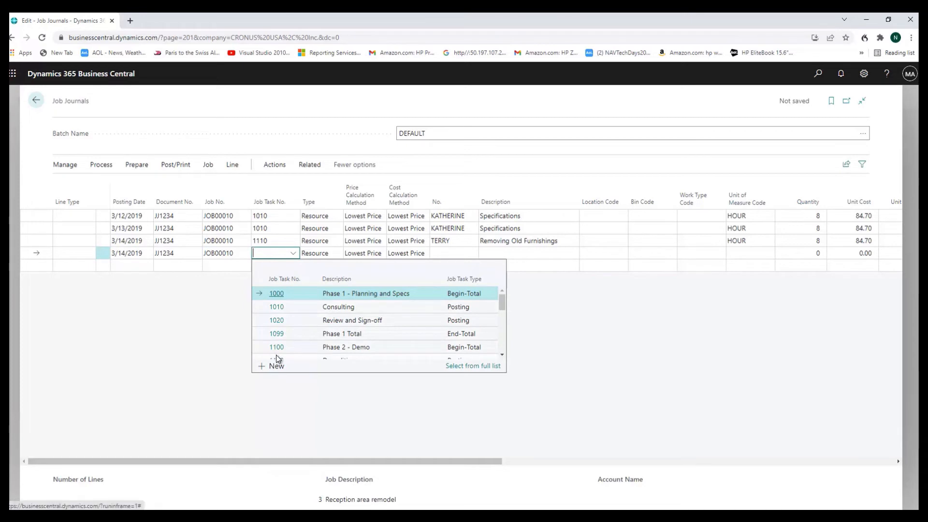
{"action": "scroll", "coordinate": [277, 355], "scroll_direction": "down", "scroll_amount": 3}
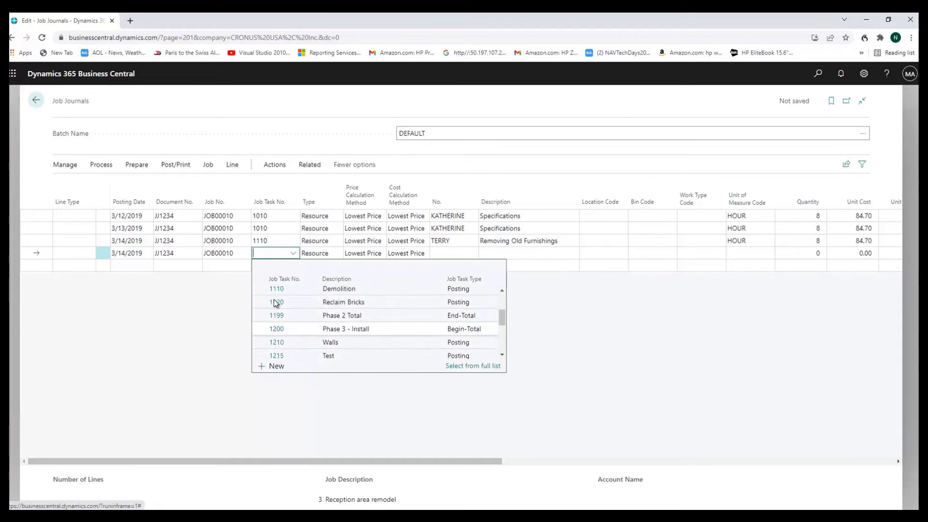
{"action": "scroll", "coordinate": [275, 303], "scroll_direction": "up", "scroll_amount": 1}
{"action": "left_click", "coordinate": [280, 306]}
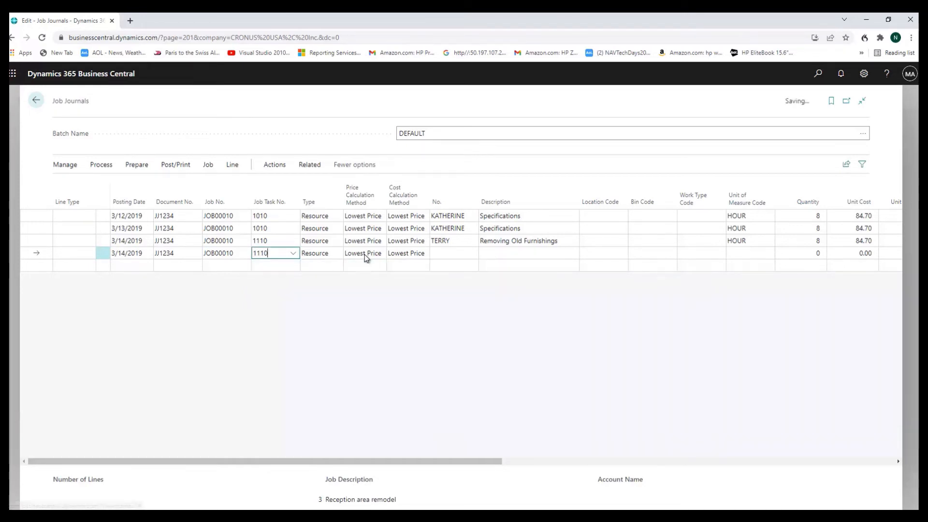
Step: Assign the last listed resource to the new journal line and describe it as "Additional work"
{"action": "left_click", "coordinate": [441, 252]}
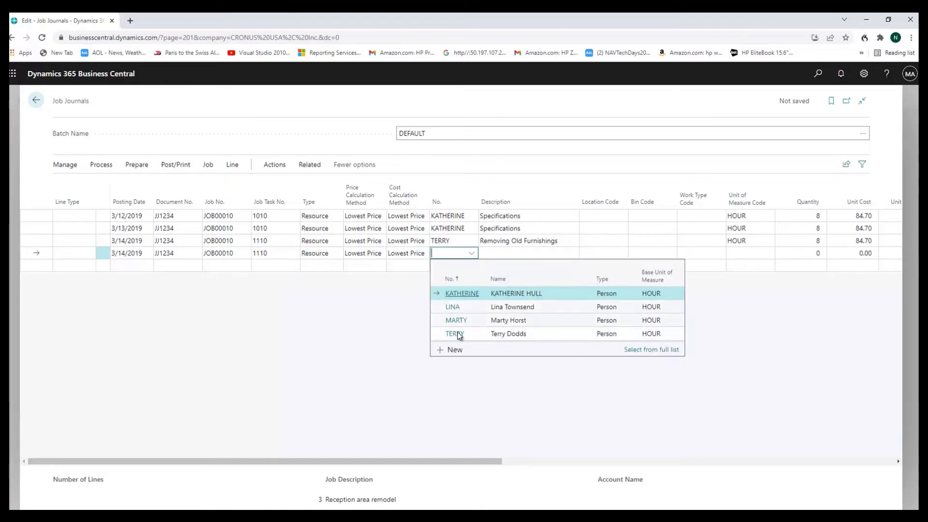
{"action": "left_click", "coordinate": [455, 334]}
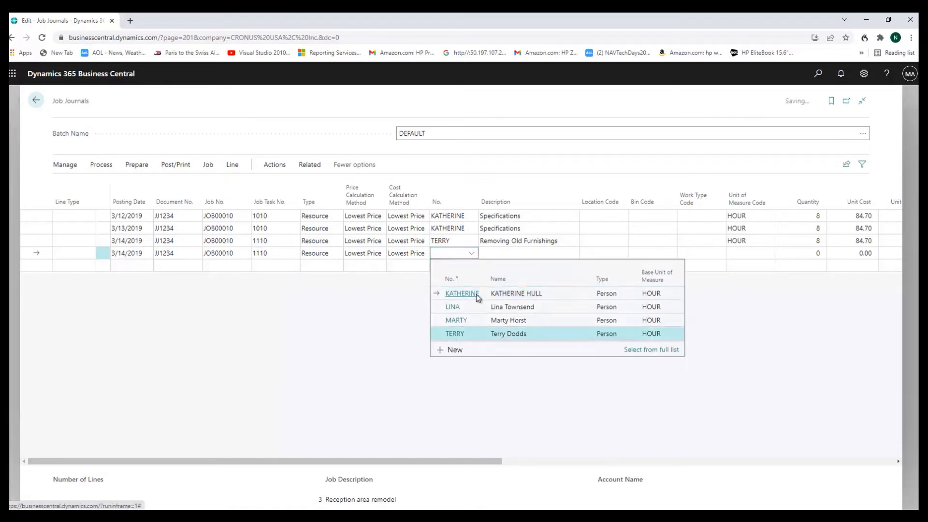
{"action": "left_click", "coordinate": [525, 255]}
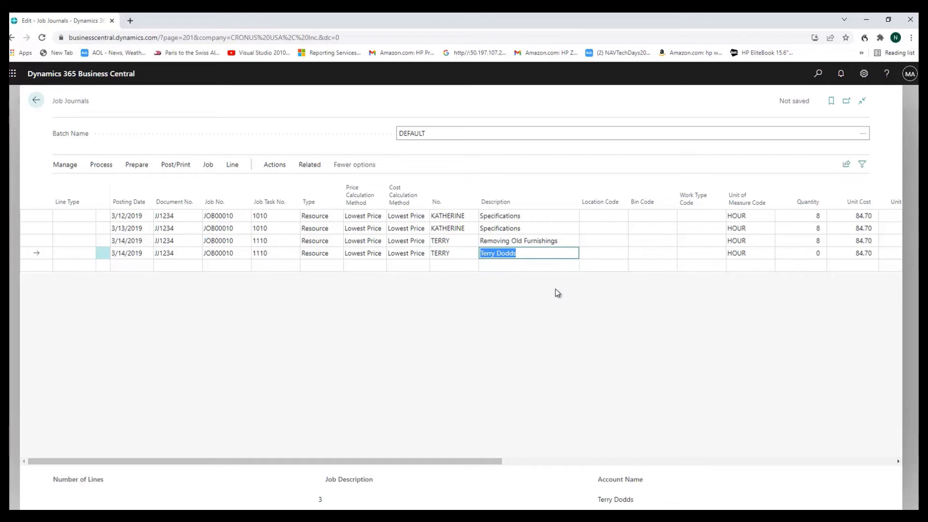
{"action": "type", "text": "Add"}
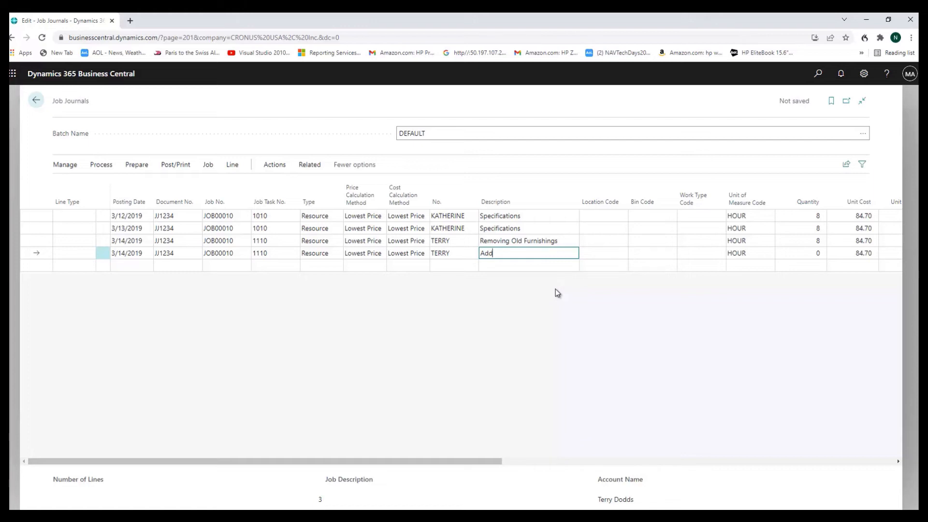
{"action": "type", "text": "itional work"}
Step: Set the quantity of the Additional work line to 2 hours
{"action": "key", "text": "Tab"}
{"action": "key", "text": "Tab"}
{"action": "key", "text": "Tab"}
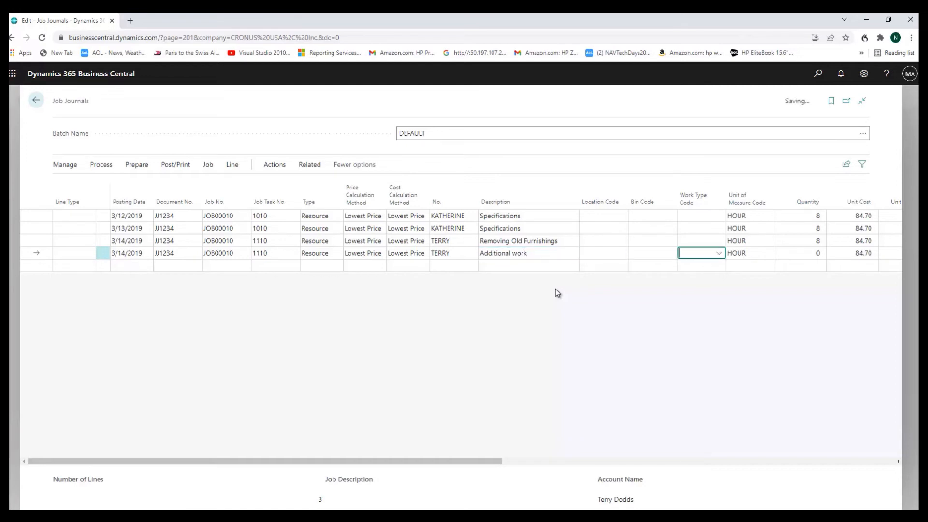
{"action": "key", "text": "Tab"}
{"action": "key", "text": "Tab"}
{"action": "type", "text": "2"}
{"action": "key", "text": "Tab"}
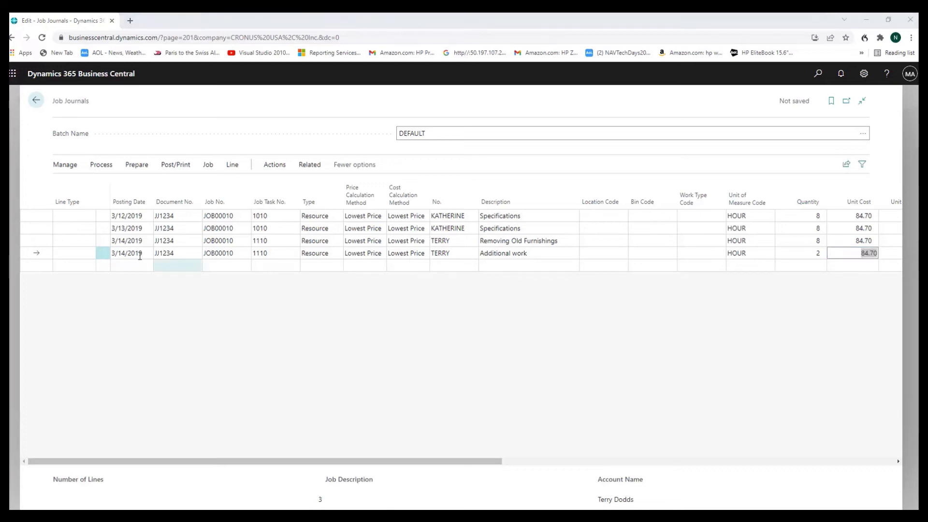
Step: Check the line type options for the Additional work line, and delete that line from the journal
{"action": "left_click", "coordinate": [102, 252]}
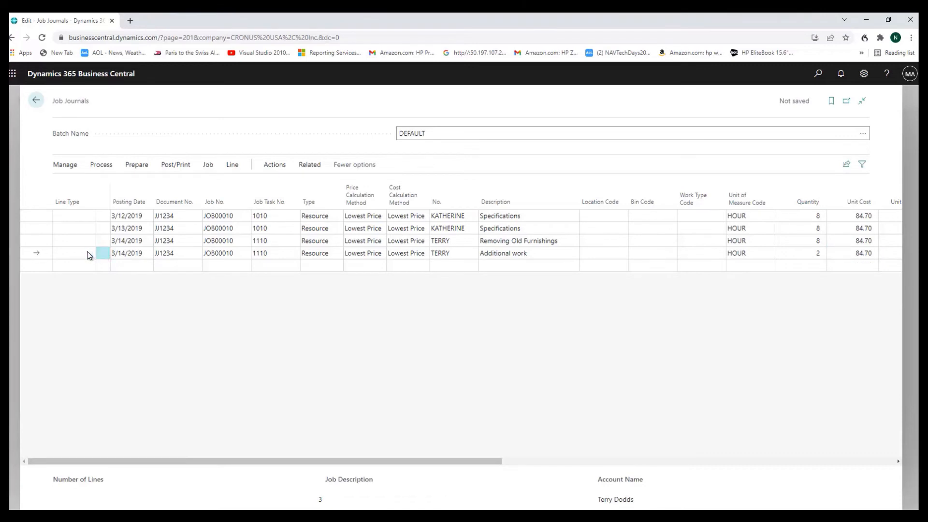
{"action": "left_click", "coordinate": [89, 254]}
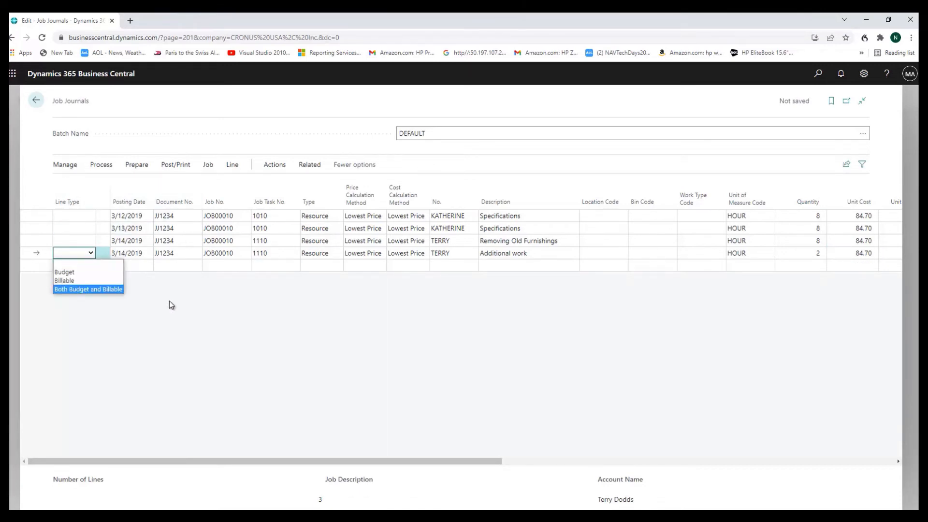
{"action": "left_click", "coordinate": [66, 165]}
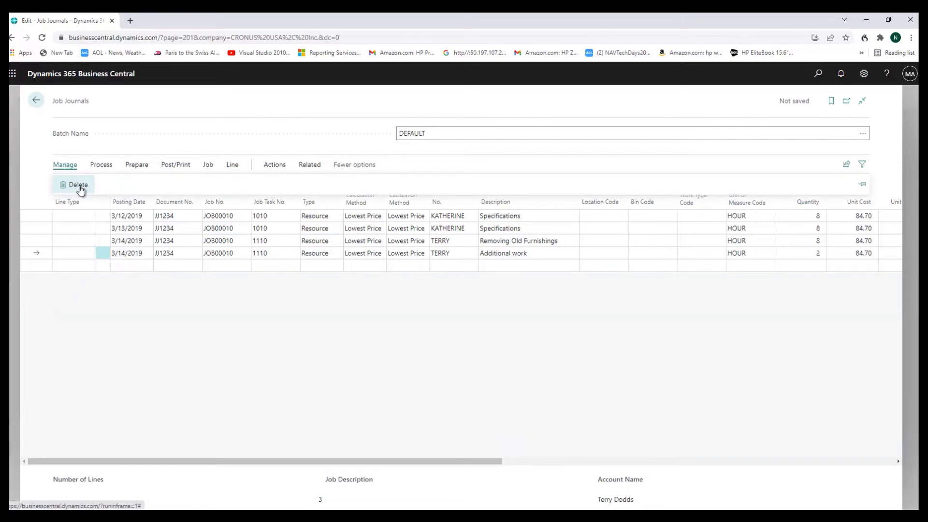
{"action": "left_click", "coordinate": [79, 186]}
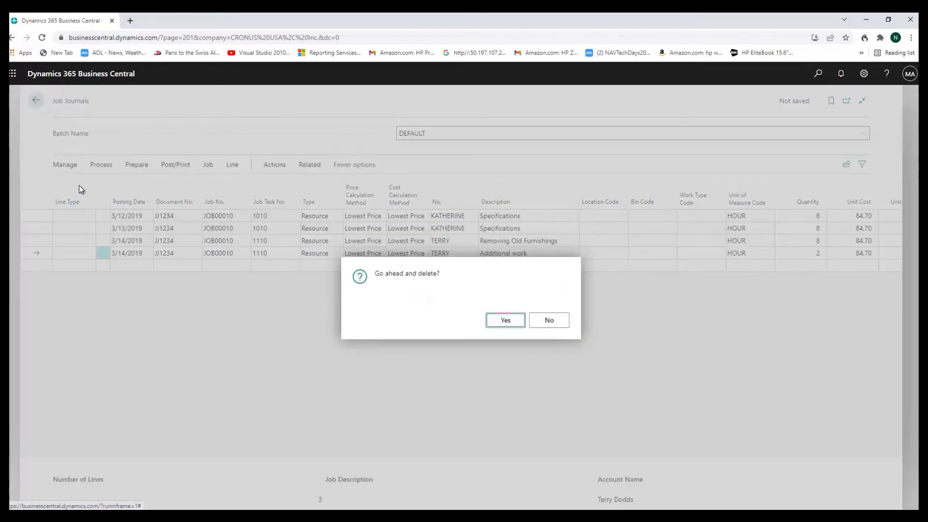
{"action": "left_click", "coordinate": [516, 326]}
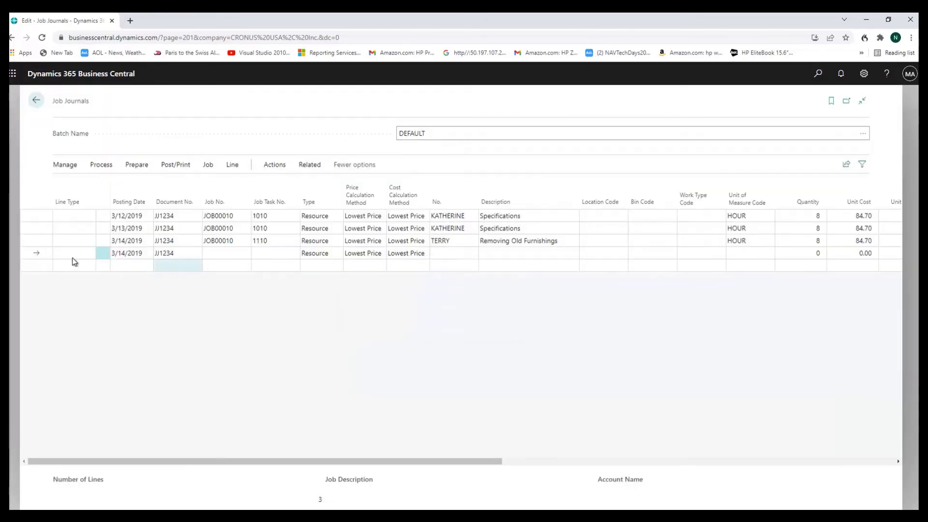
{"action": "left_click", "coordinate": [35, 238]}
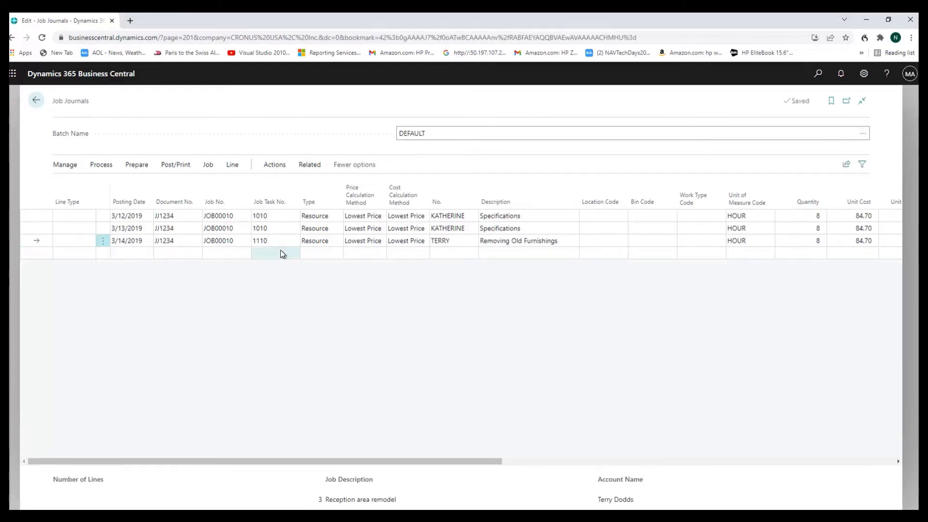
Step: Return to the Reception area remodel job card and open the planning lines of task 1120 Reclaim Bricks
{"action": "left_click", "coordinate": [36, 101]}
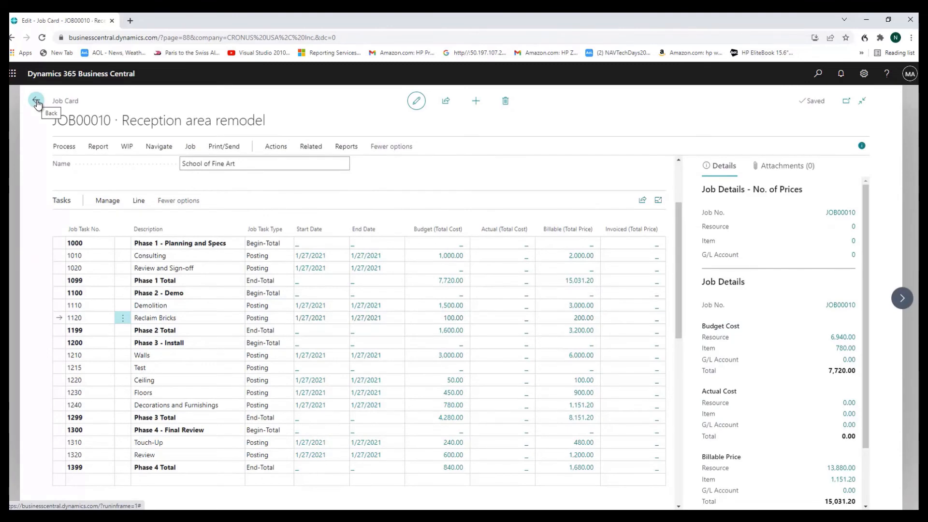
{"action": "left_click", "coordinate": [57, 318]}
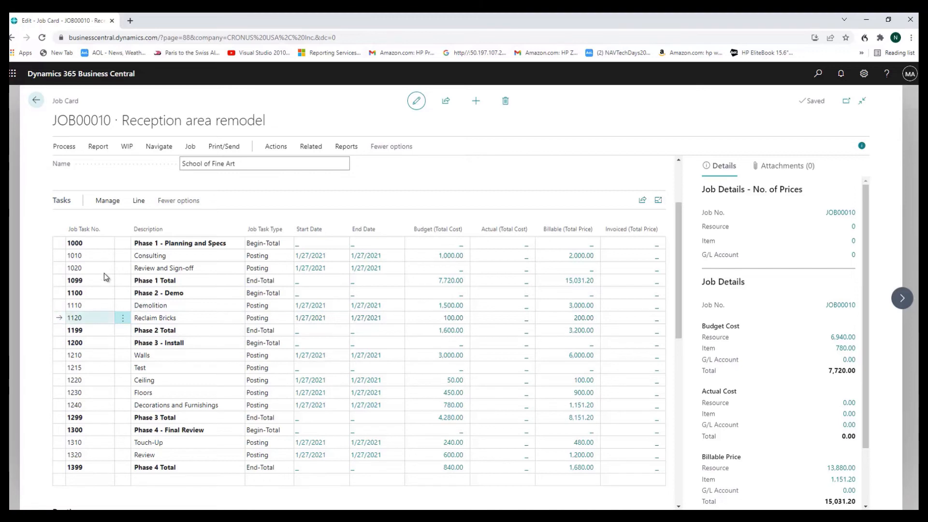
{"action": "left_click", "coordinate": [140, 201]}
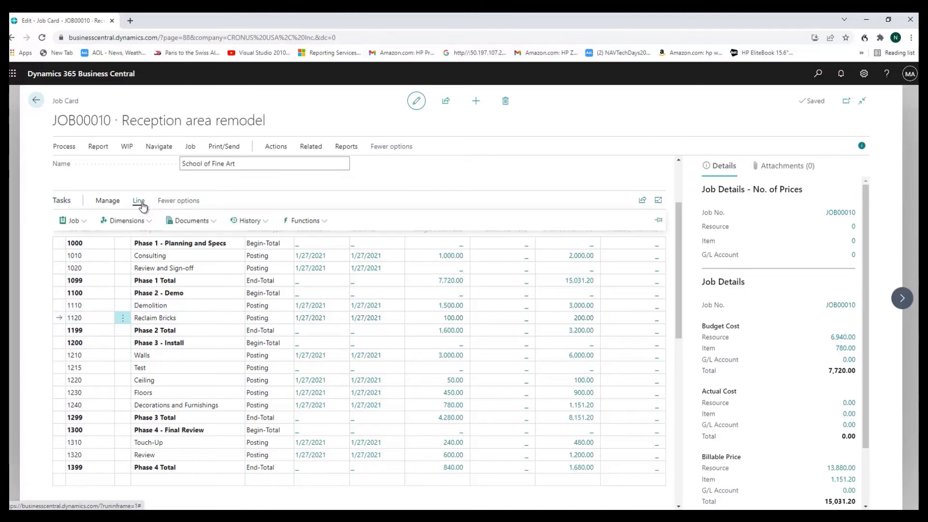
{"action": "left_click", "coordinate": [82, 224]}
{"action": "left_click", "coordinate": [90, 238]}
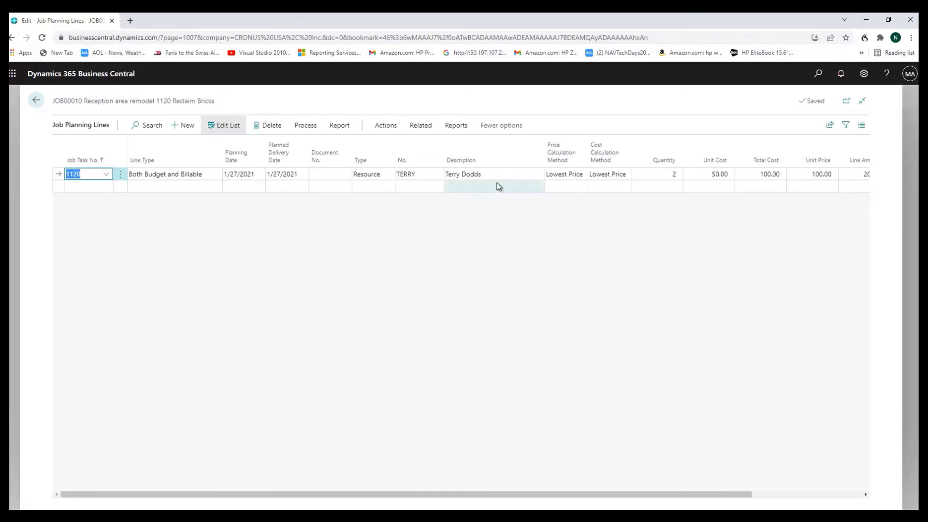
Step: Create a job journal line from the task 1120 planning line with posting date 3/12/2021, template JOB and batch DEFAULT
{"action": "left_click", "coordinate": [424, 128]}
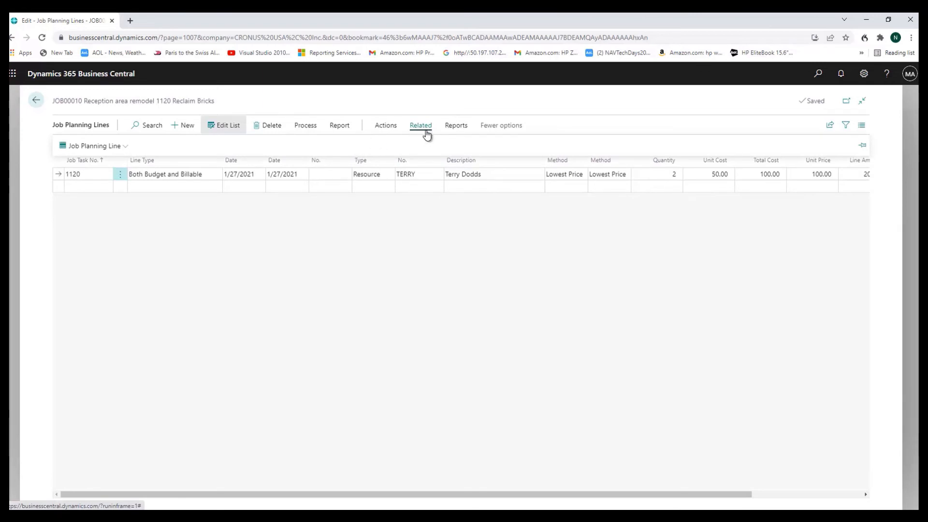
{"action": "left_click", "coordinate": [385, 126]}
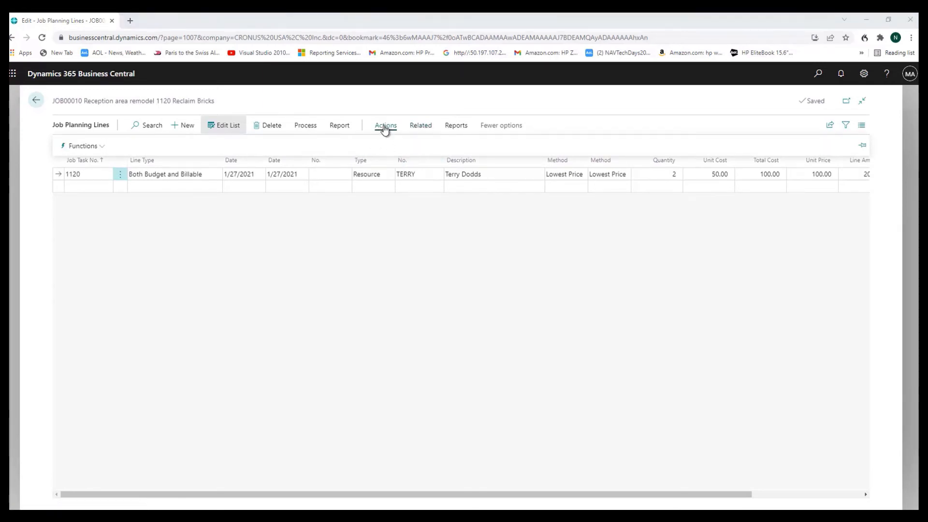
{"action": "left_click", "coordinate": [385, 126]}
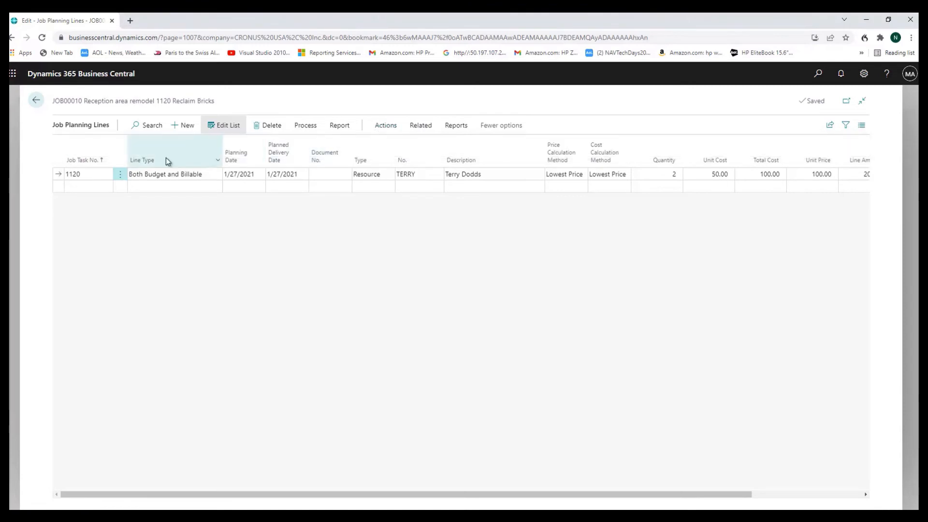
{"action": "left_click", "coordinate": [385, 126]}
{"action": "left_click", "coordinate": [102, 149]}
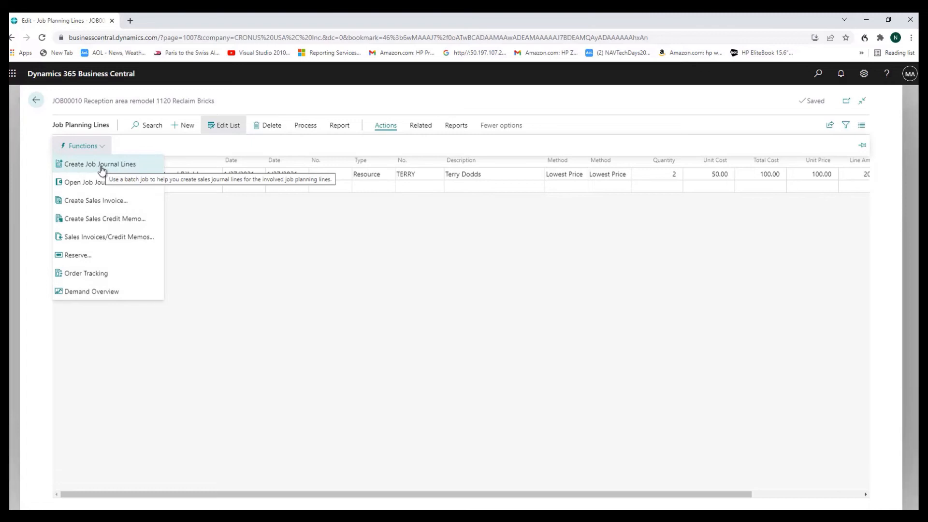
{"action": "left_click", "coordinate": [101, 167]}
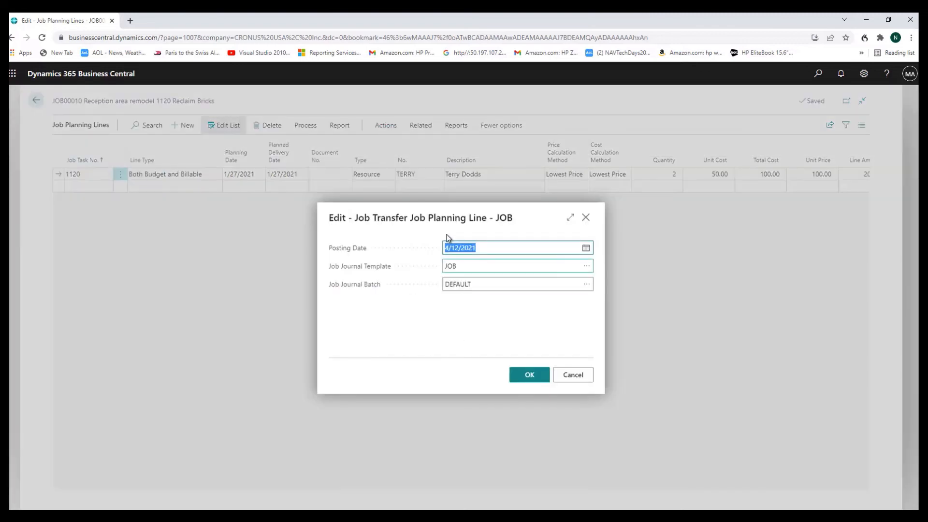
{"action": "left_click", "coordinate": [448, 249]}
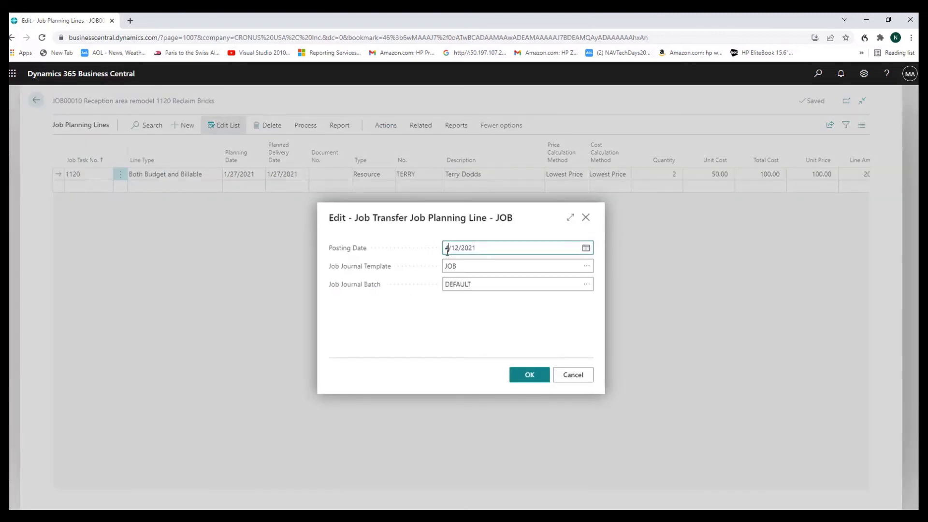
{"action": "key", "text": "BackSpace"}
{"action": "type", "text": "3"}
{"action": "left_click", "coordinate": [531, 376]}
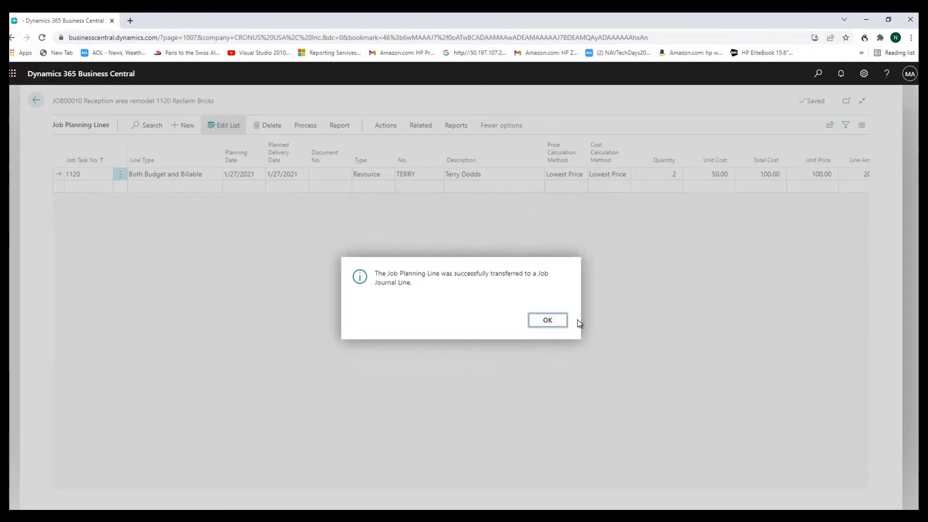
{"action": "left_click", "coordinate": [548, 321]}
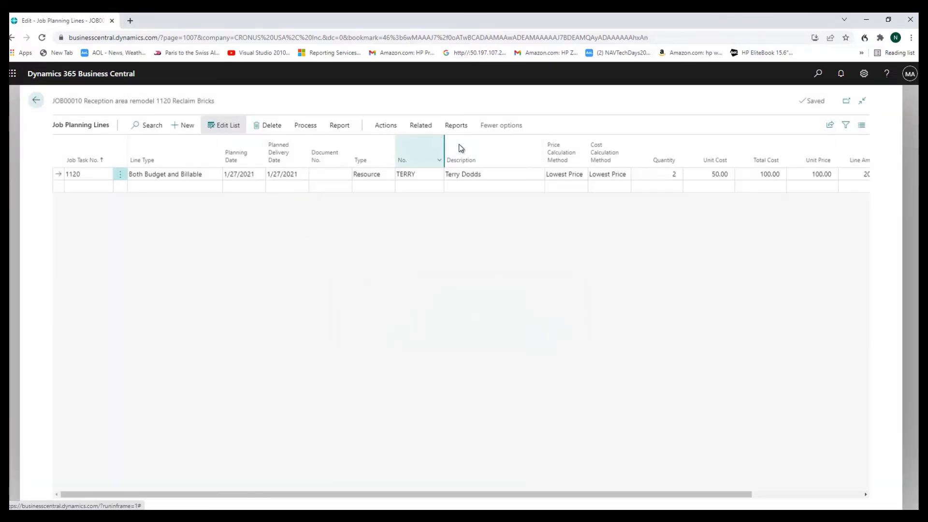
Step: Search for "job journa" to reopen Job Journals, and enter document number JJ1234 on the task 1120 line
{"action": "left_click", "coordinate": [36, 100]}
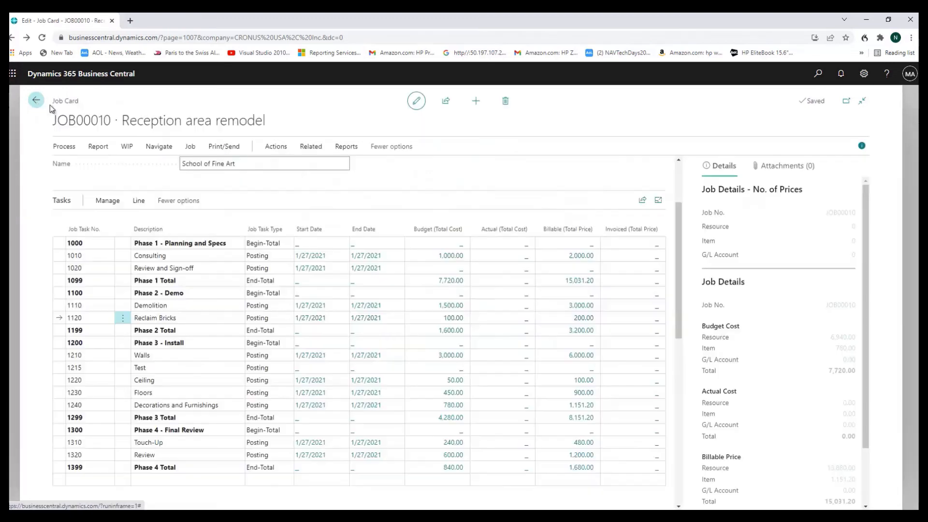
{"action": "left_click", "coordinate": [818, 77]}
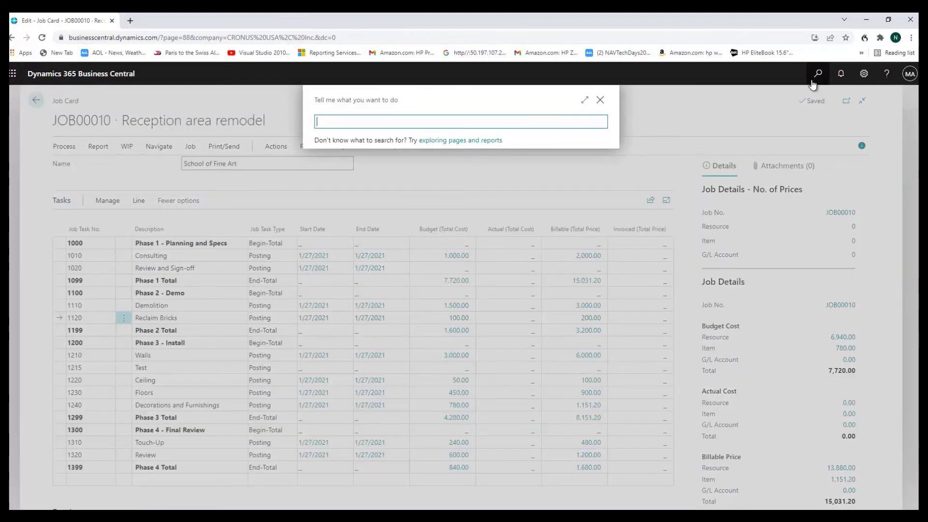
{"action": "type", "text": "job journa"}
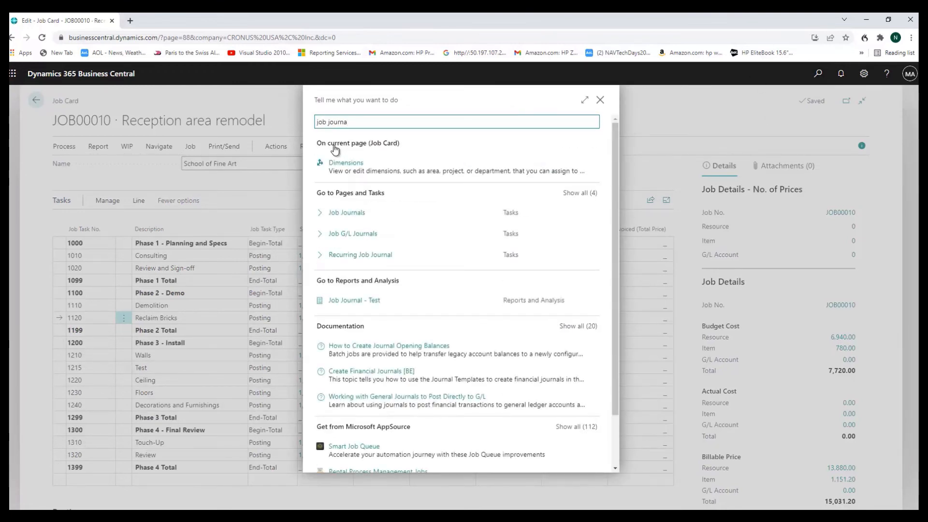
{"action": "left_click", "coordinate": [347, 212]}
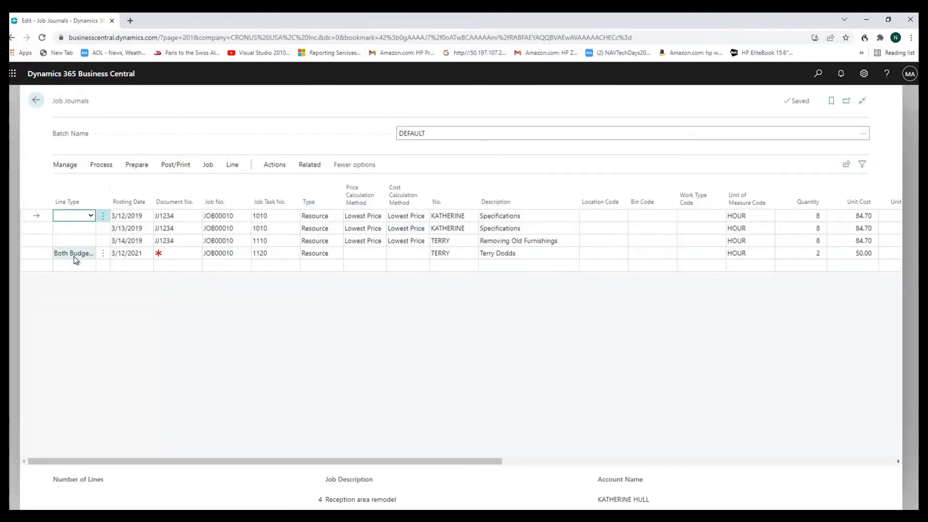
{"action": "left_click", "coordinate": [177, 253]}
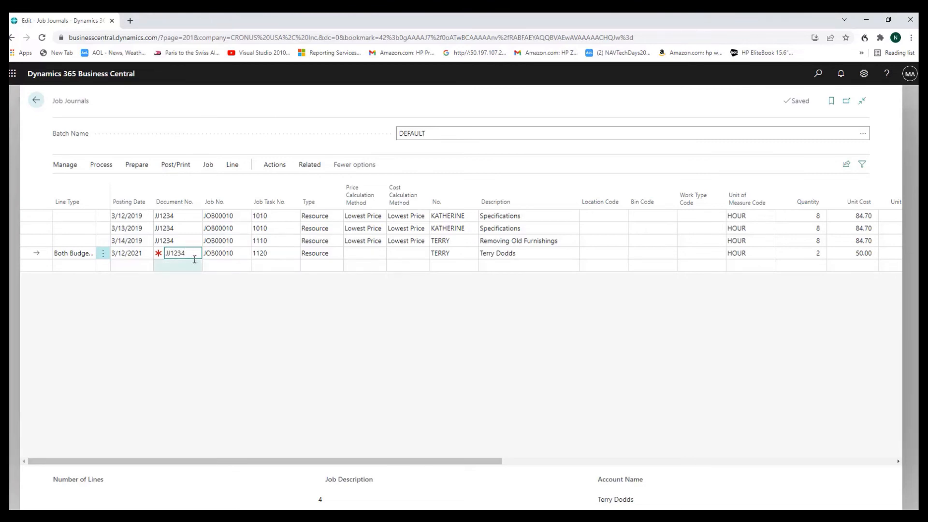
Step: Return to the Reception area remodel job card, examine its Duration, Foreign Trade and WIP and Recognition sections, and close the card
{"action": "key", "text": "Tab"}
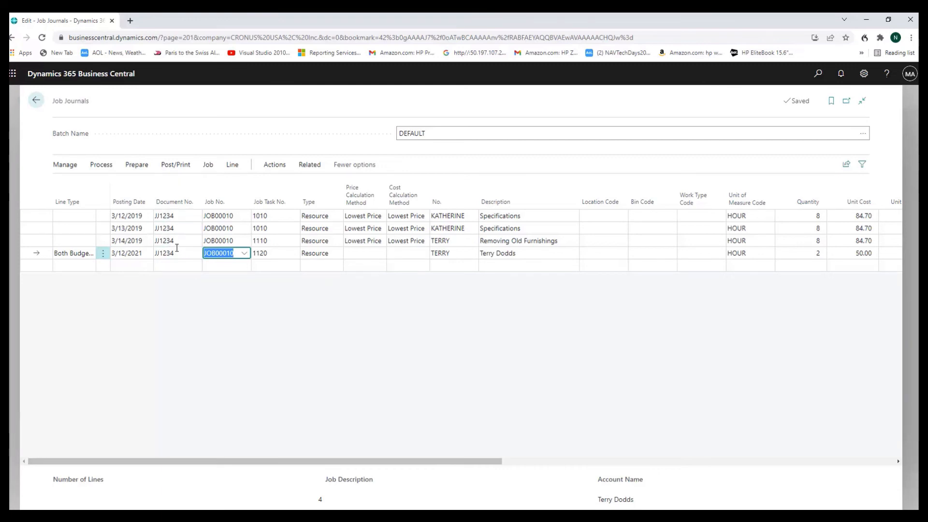
{"action": "left_click", "coordinate": [36, 101]}
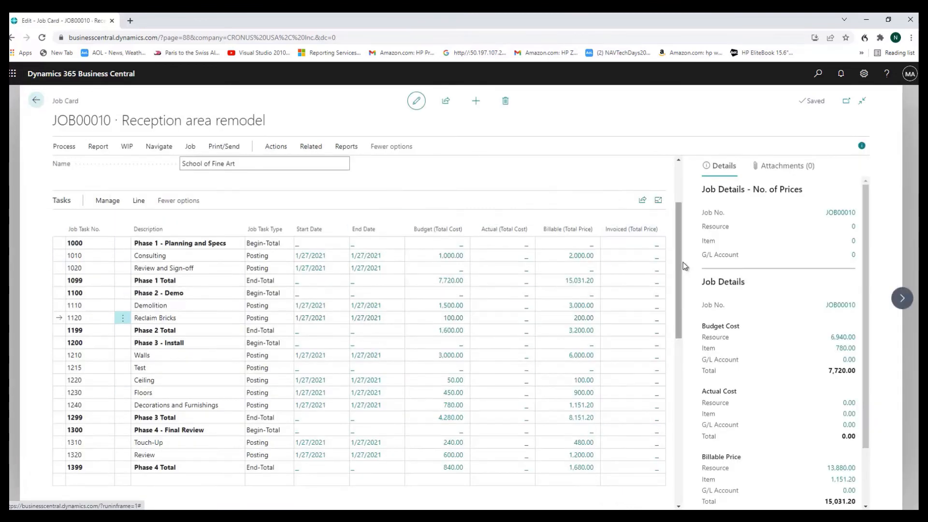
{"action": "left_click_drag", "start_coordinate": [680, 257], "coordinate": [696, 484]}
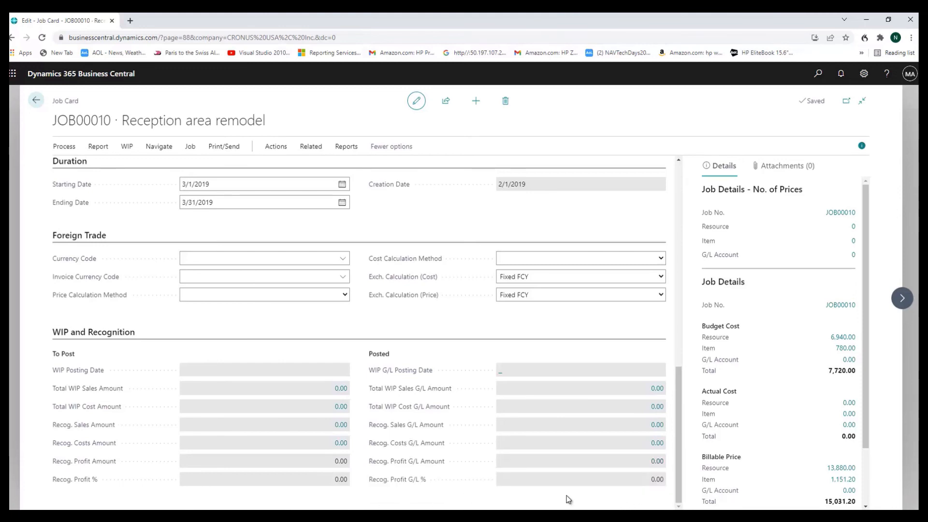
{"action": "left_click", "coordinate": [37, 101]}
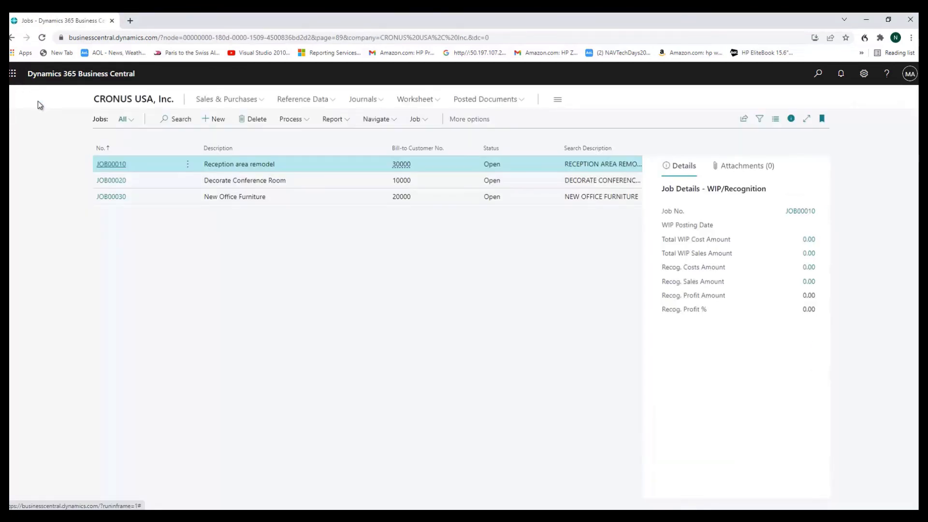
Step: Search for "job jour" and open the Job Journals page
{"action": "left_click", "coordinate": [818, 74]}
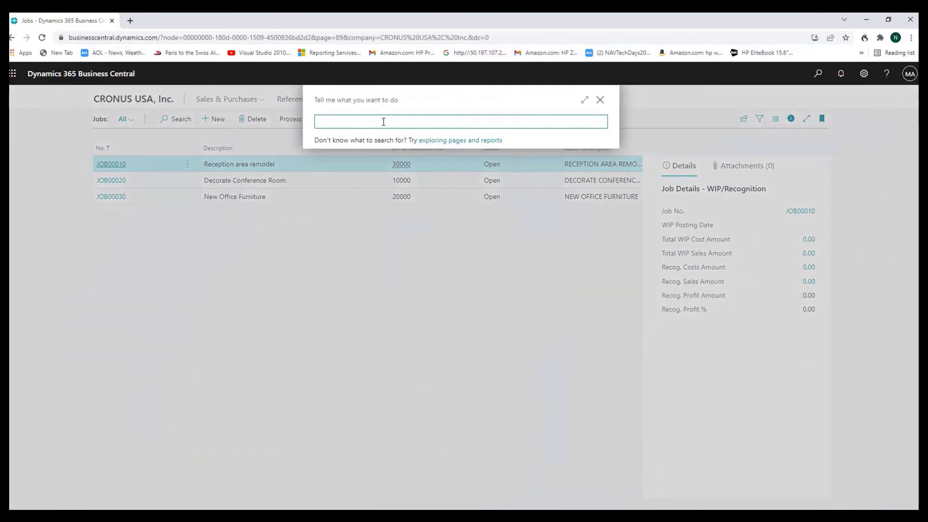
{"action": "type", "text": "job jo"}
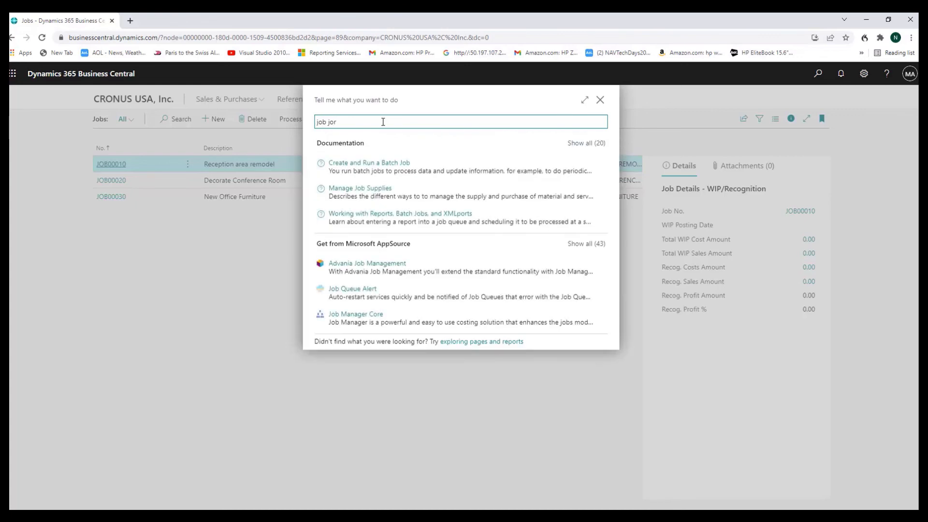
{"action": "type", "text": "ur"}
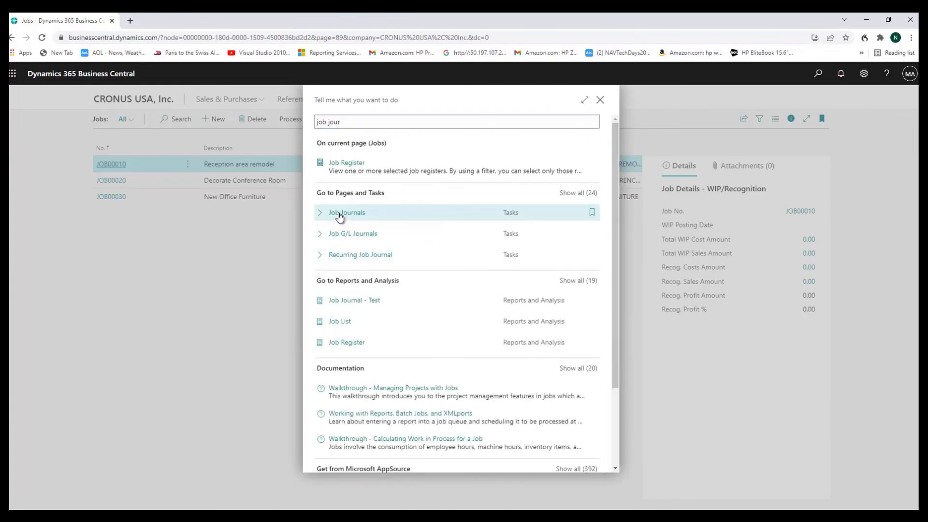
{"action": "left_click", "coordinate": [338, 211]}
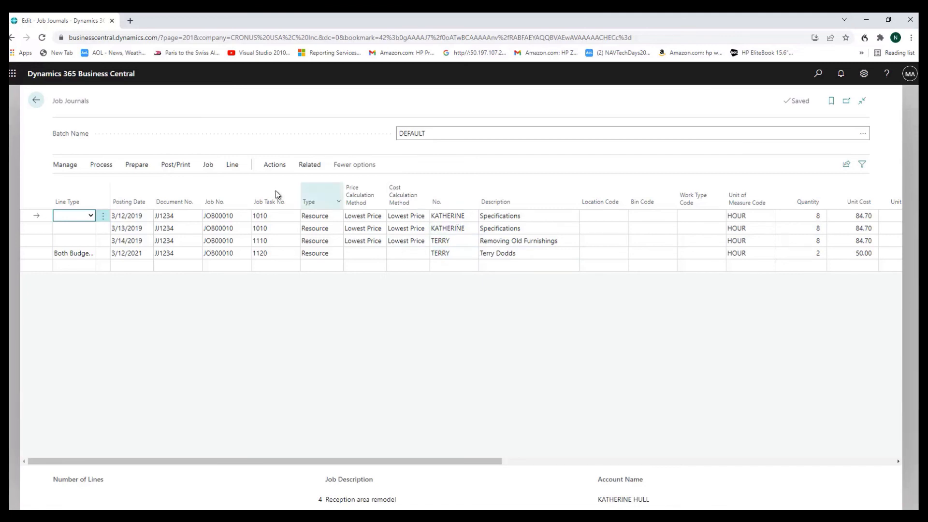
Step: Post the job journal lines in the DEFAULT batch without printing, and dismiss the posting message
{"action": "left_click", "coordinate": [175, 165]}
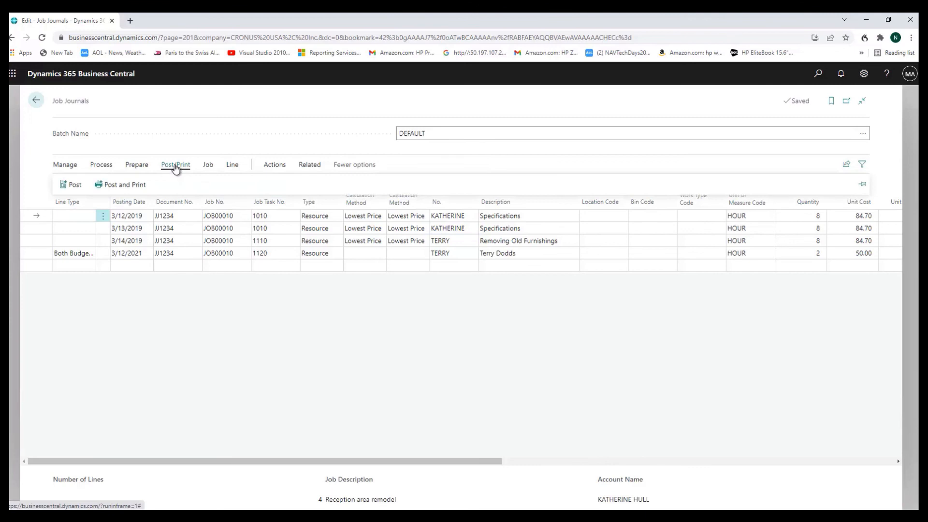
{"action": "left_click", "coordinate": [73, 190]}
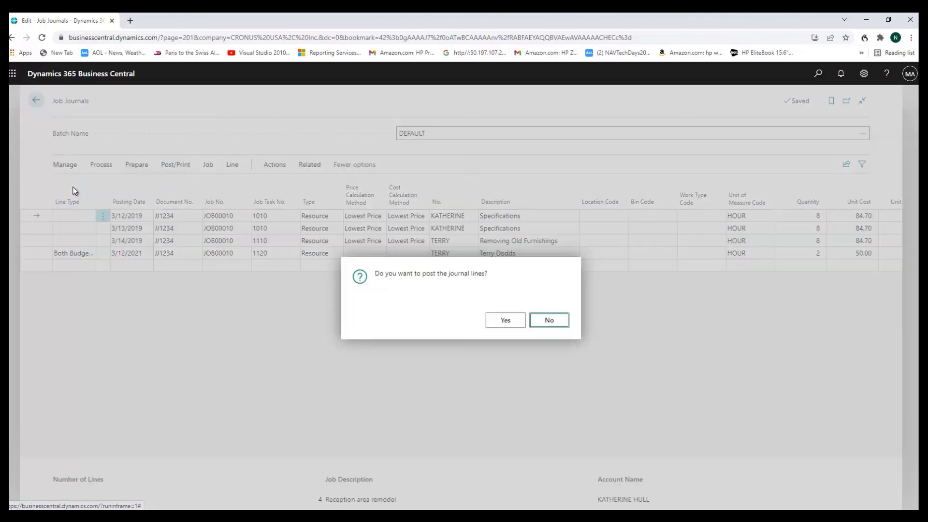
{"action": "left_click", "coordinate": [506, 321]}
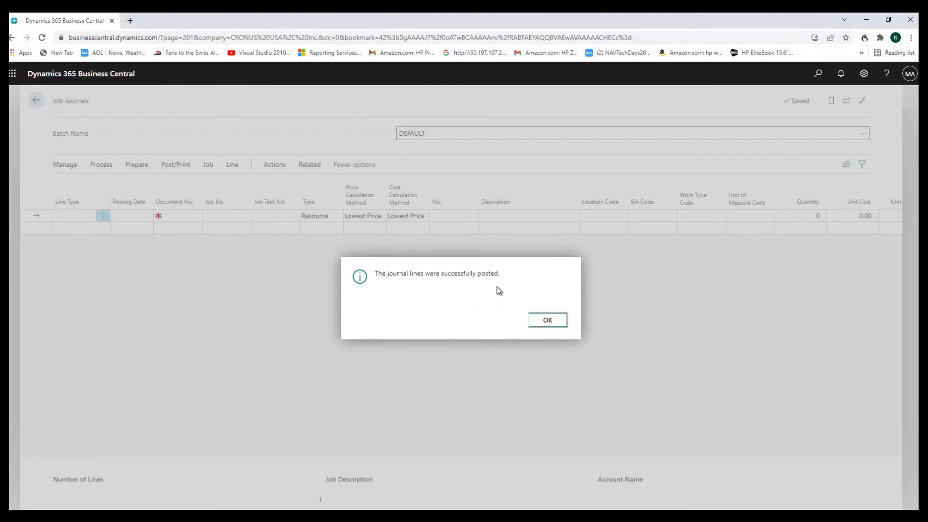
{"action": "left_click", "coordinate": [549, 319]}
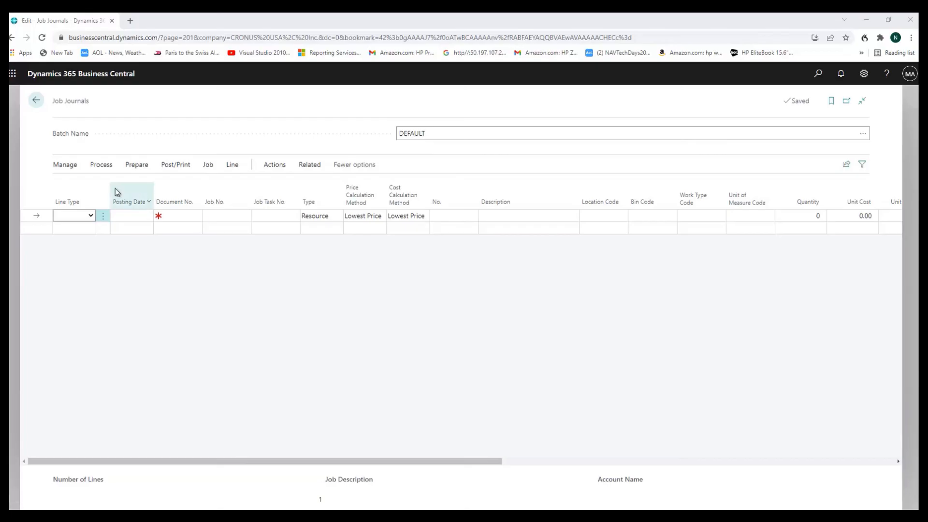
Step: Reopen the Reception area remodel job card and examine the job ledger entries behind its actual resource cost in full view
{"action": "left_click", "coordinate": [36, 102]}
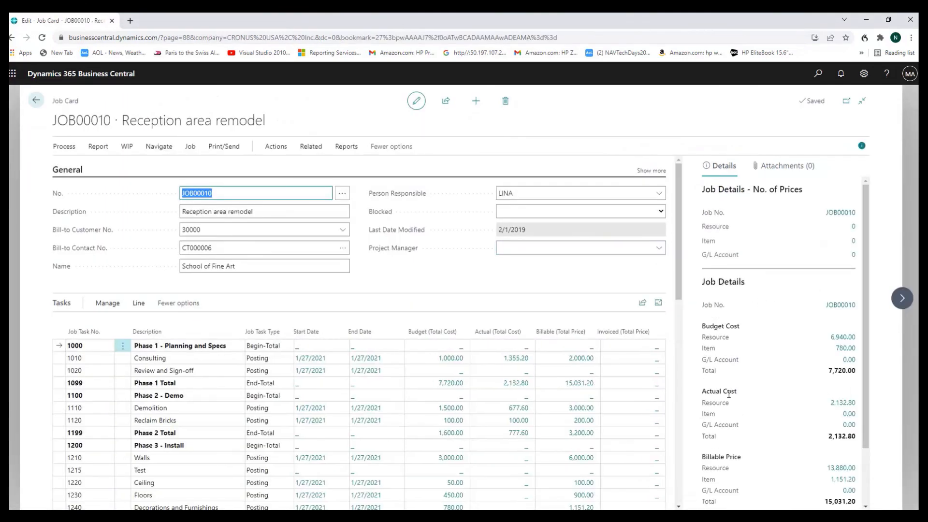
{"action": "left_click", "coordinate": [842, 404]}
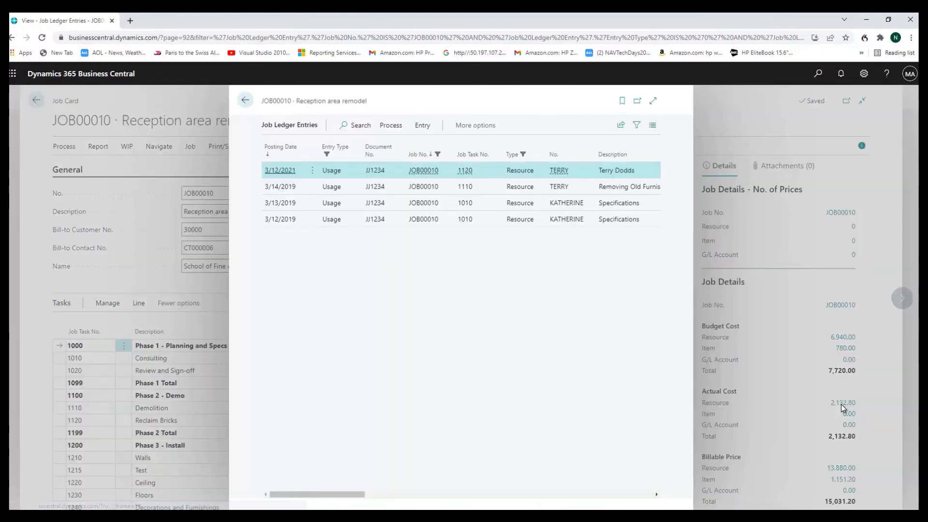
{"action": "left_click", "coordinate": [653, 103]}
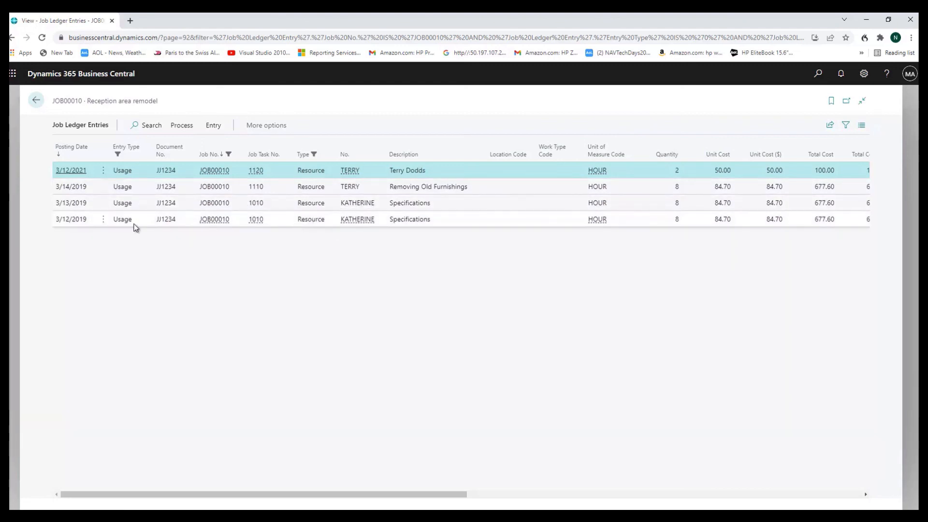
{"action": "left_click", "coordinate": [36, 100]}
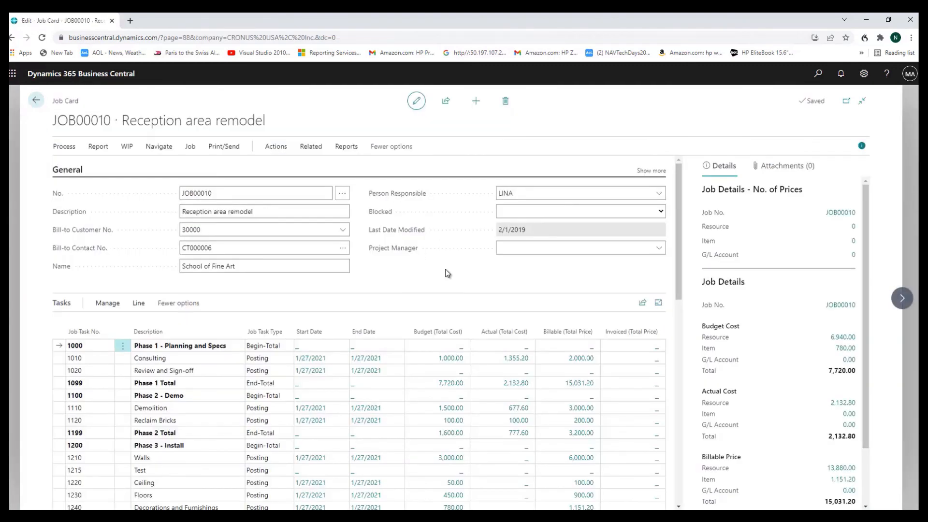